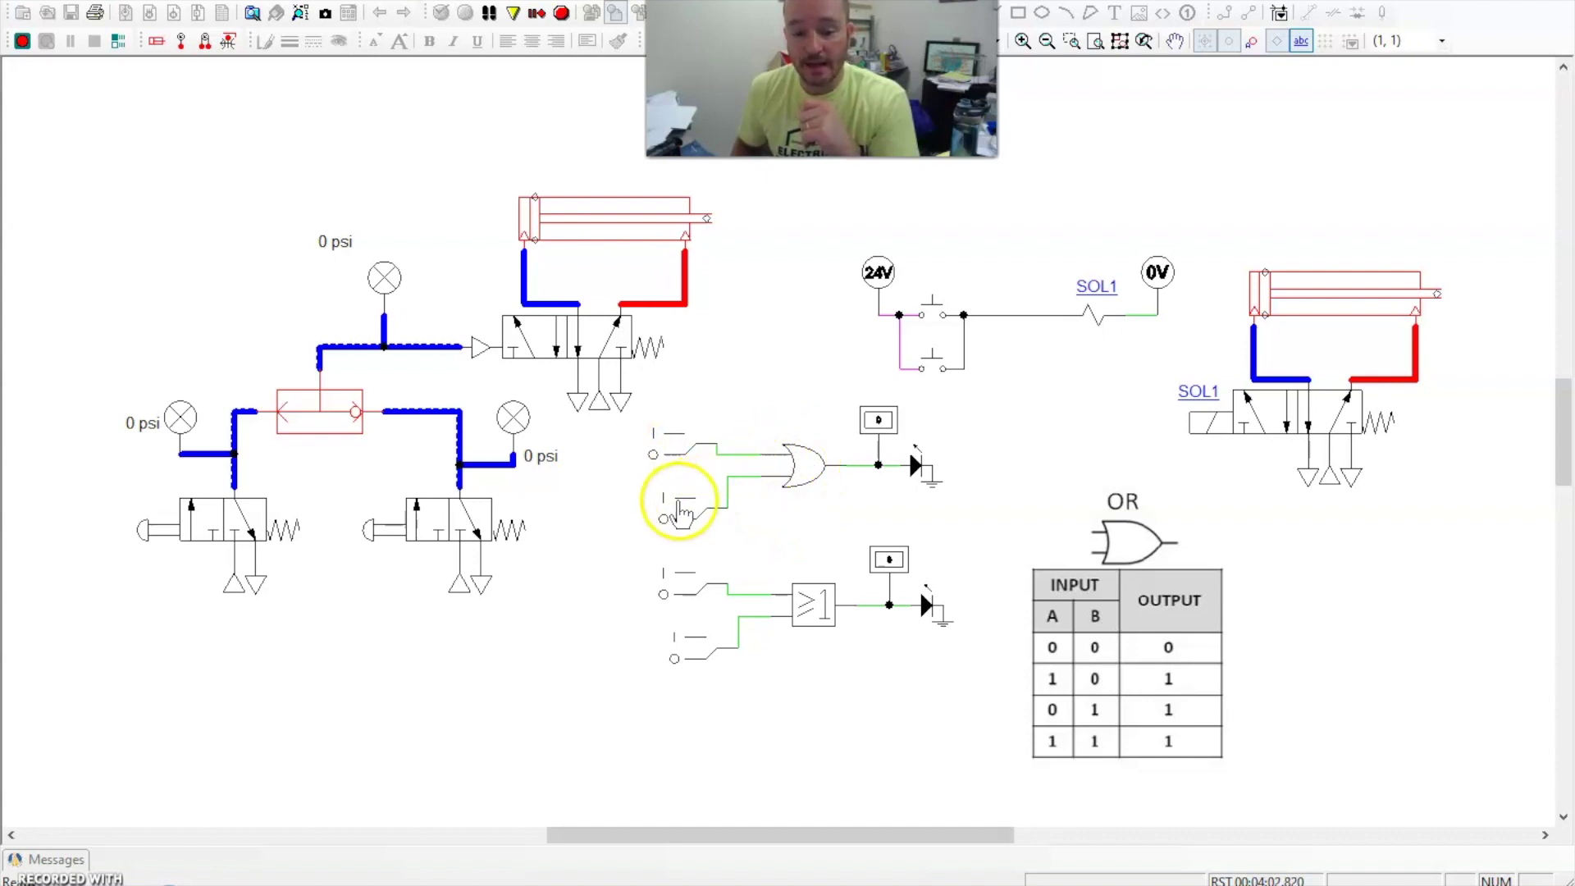
# Toggle the upper OR gate's two inputs on and off through its truth-table combinations.
pyautogui.click(686, 451)
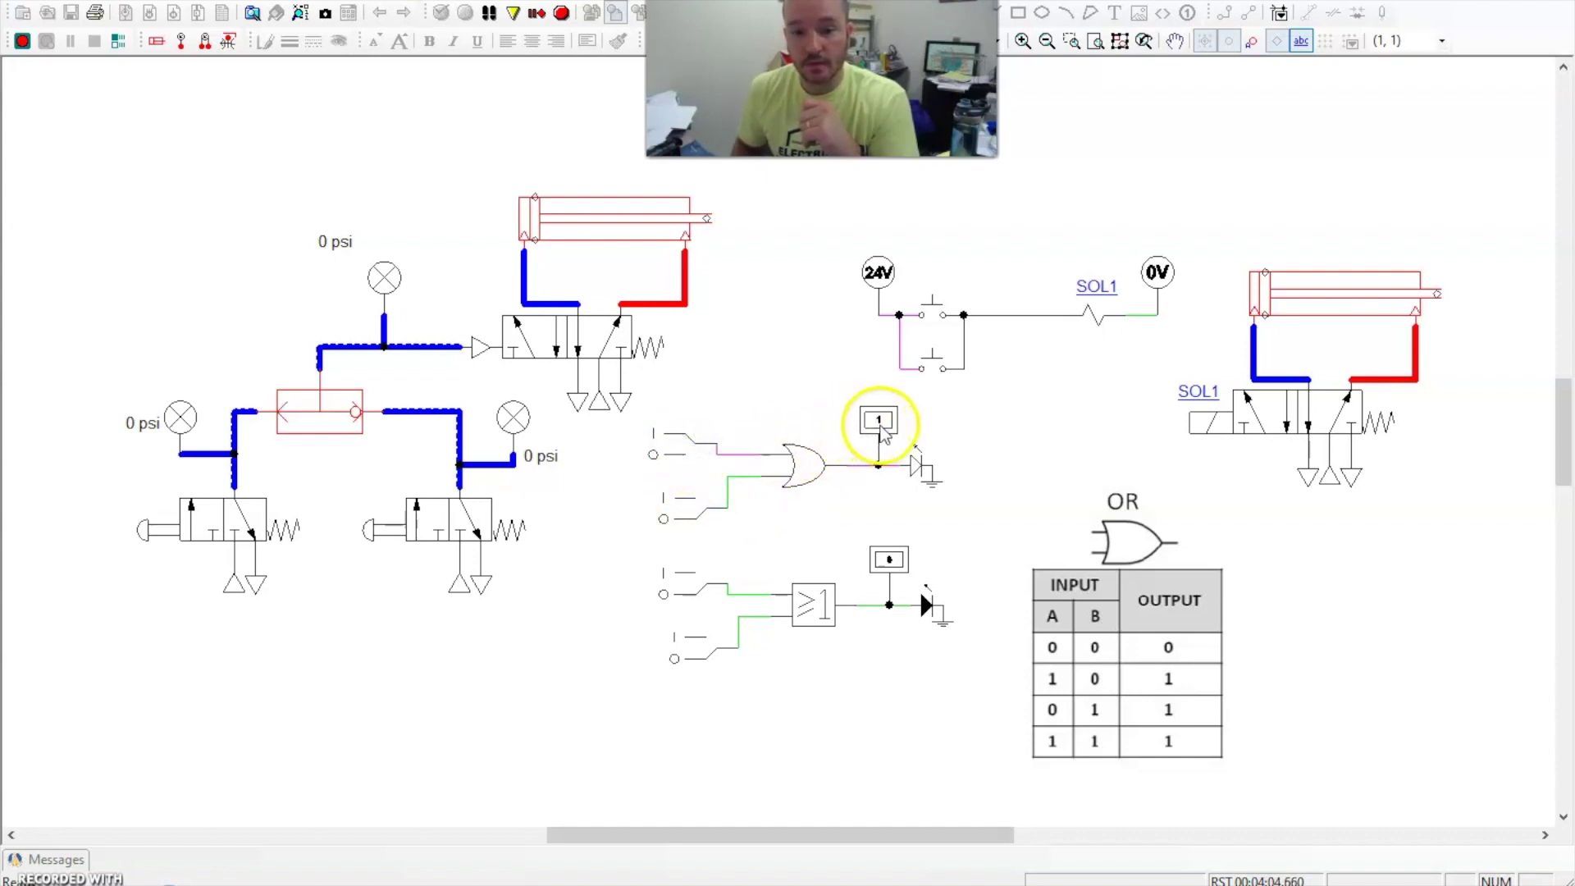
pyautogui.click(699, 512)
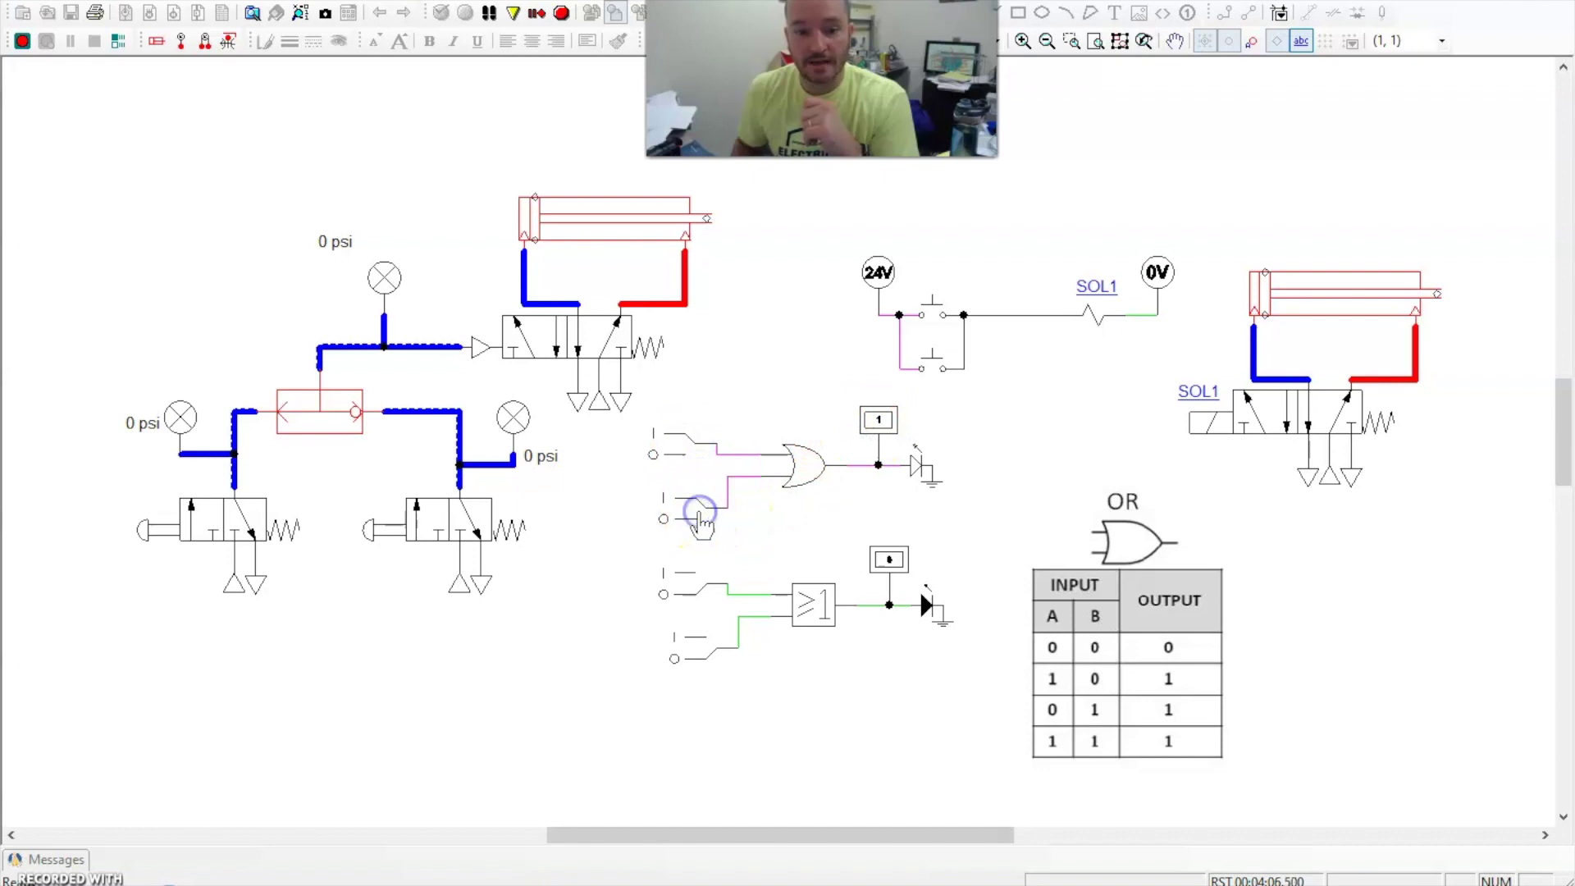
pyautogui.click(688, 450)
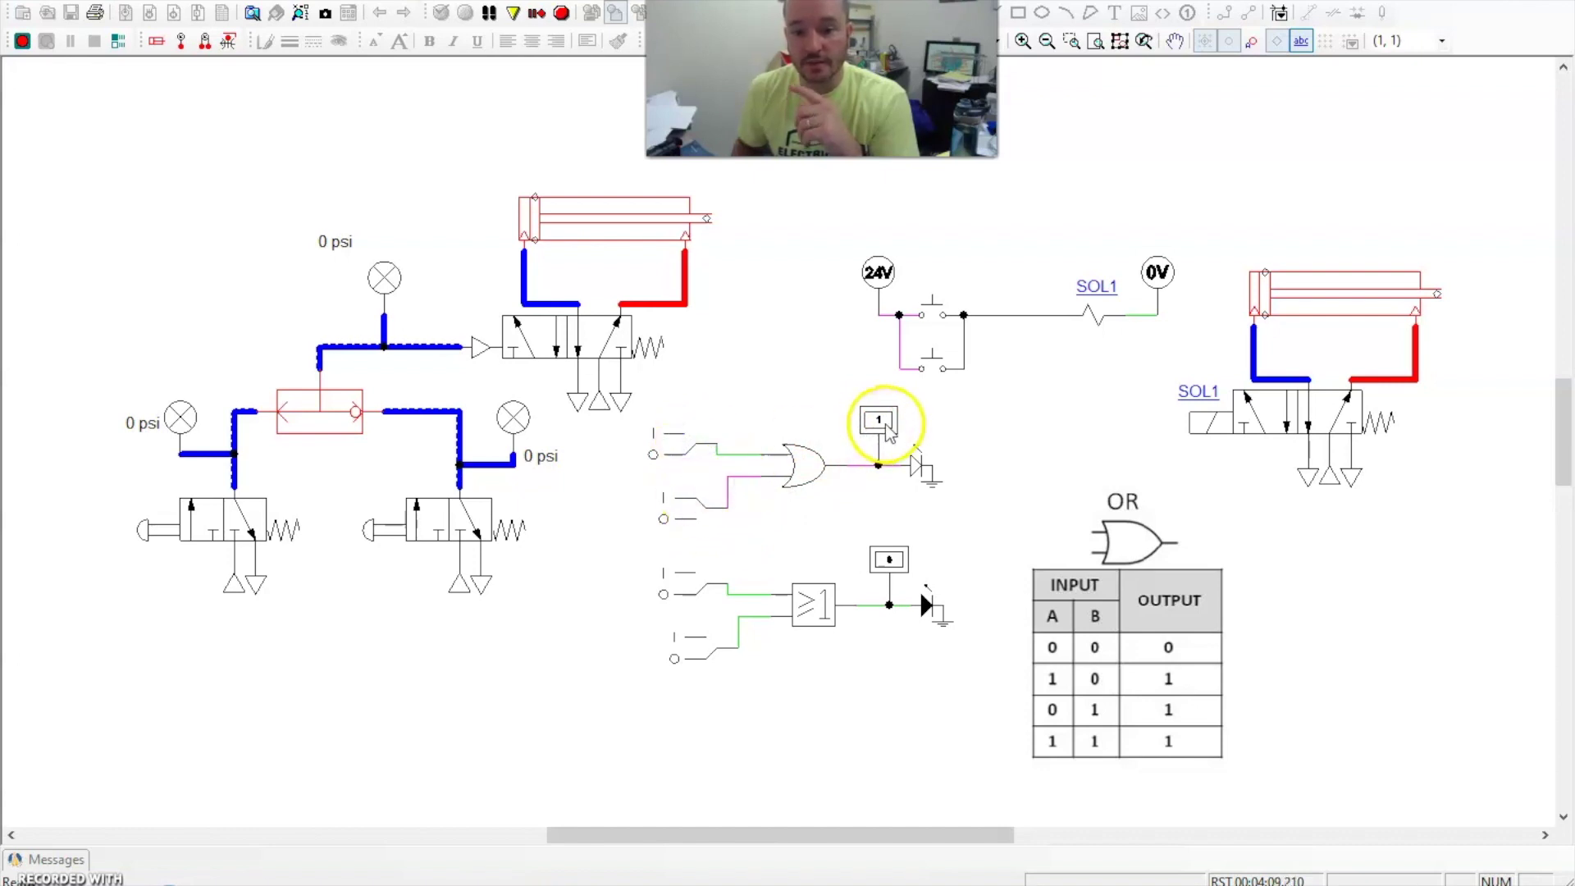
pyautogui.click(702, 512)
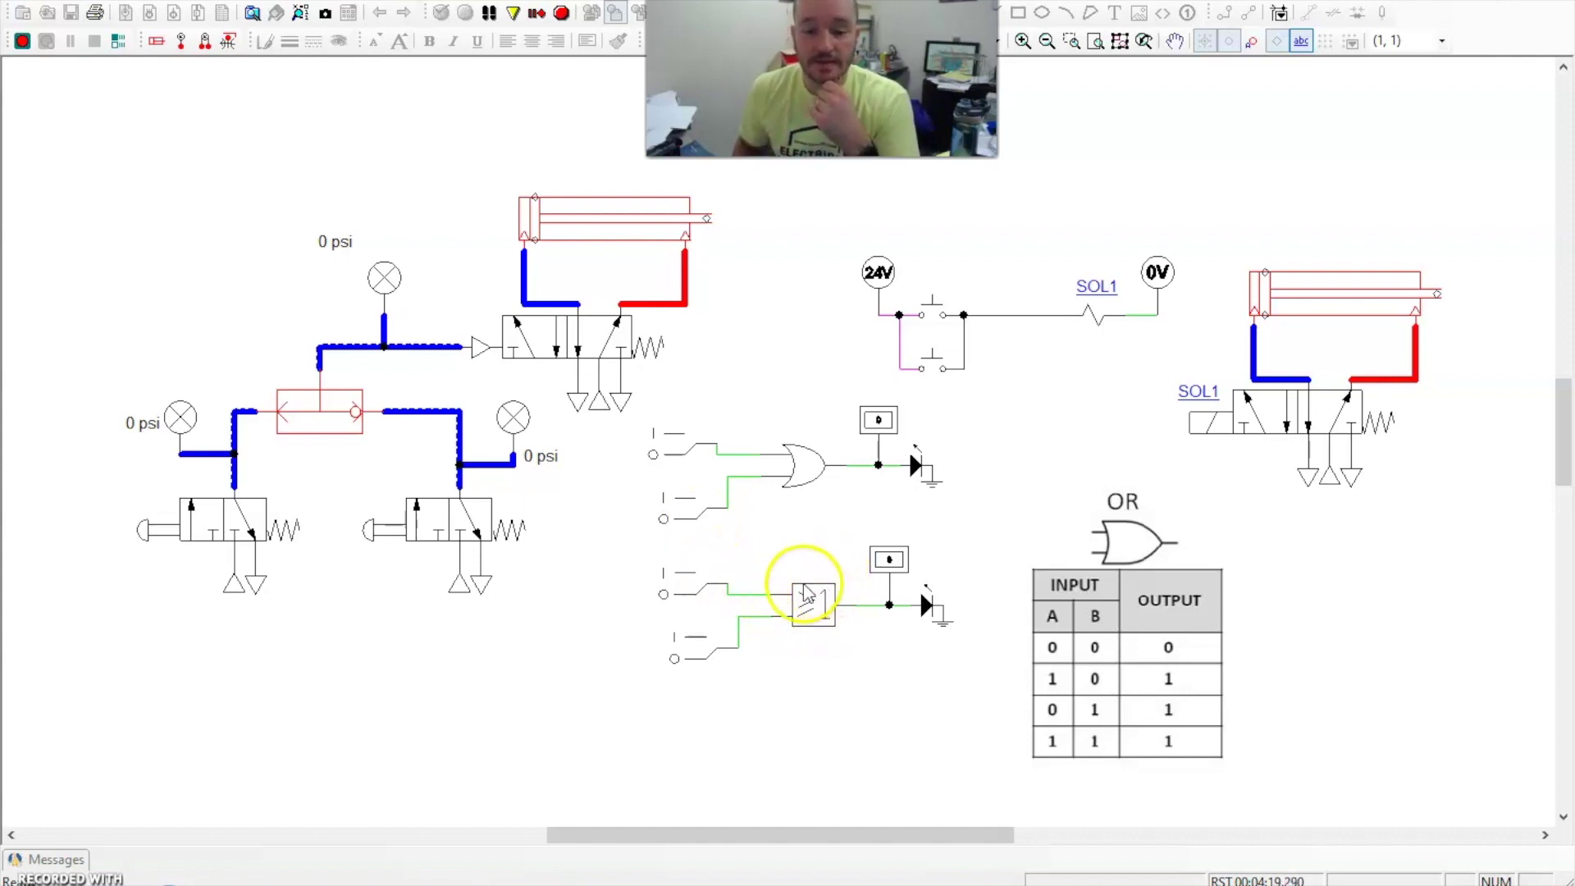
# Toggle the lower OR gate's inputs, then switch the upper gate's first input back on for output 1.
pyautogui.click(695, 583)
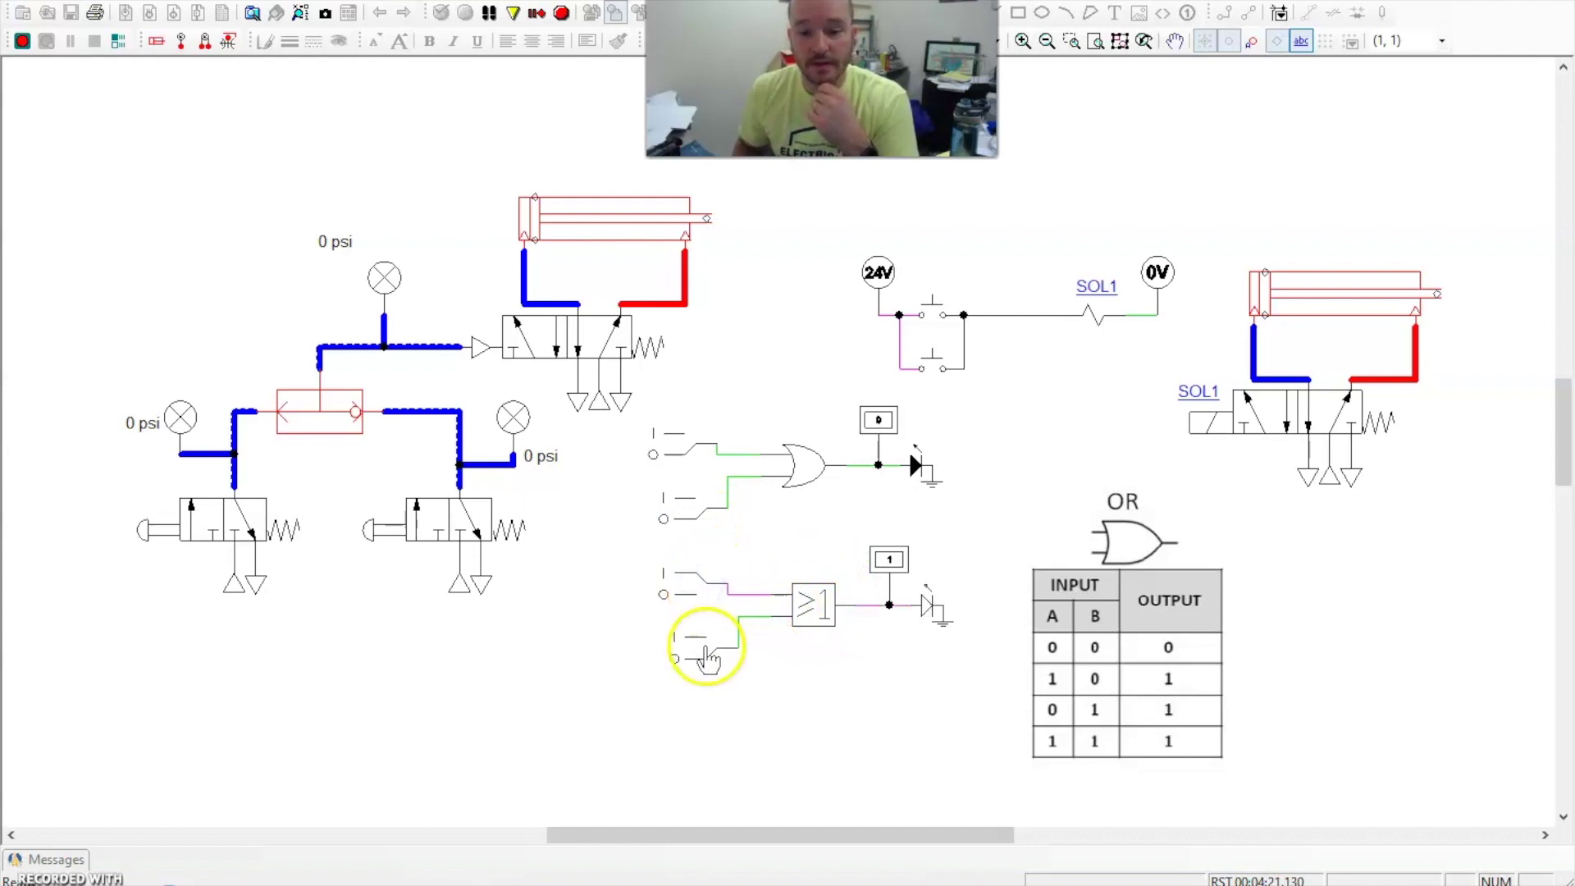
pyautogui.click(696, 586)
pyautogui.click(705, 646)
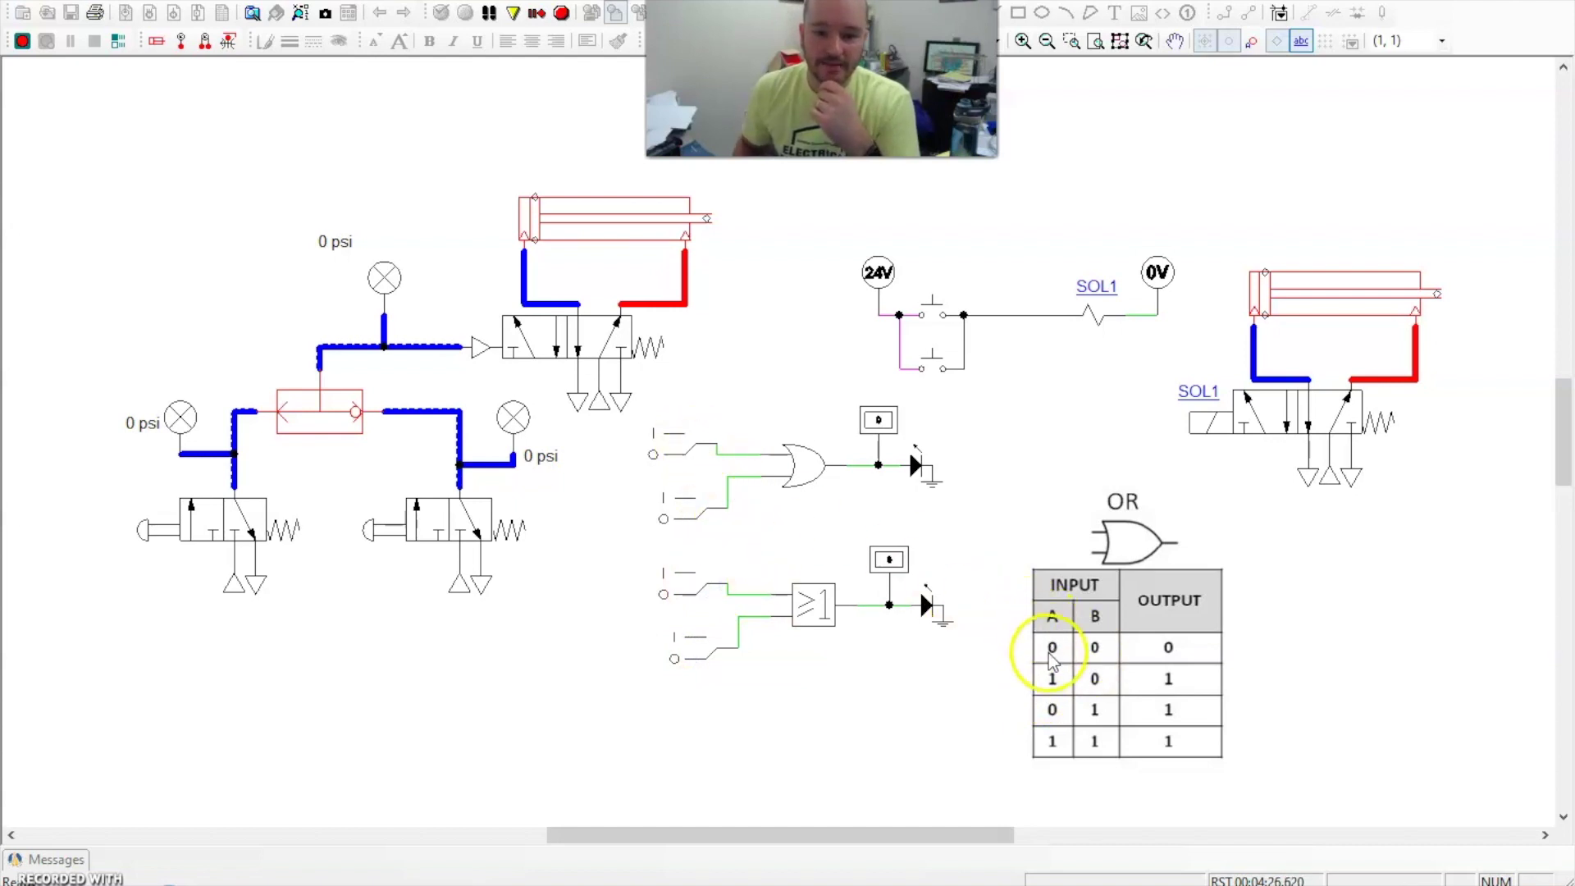
pyautogui.click(688, 456)
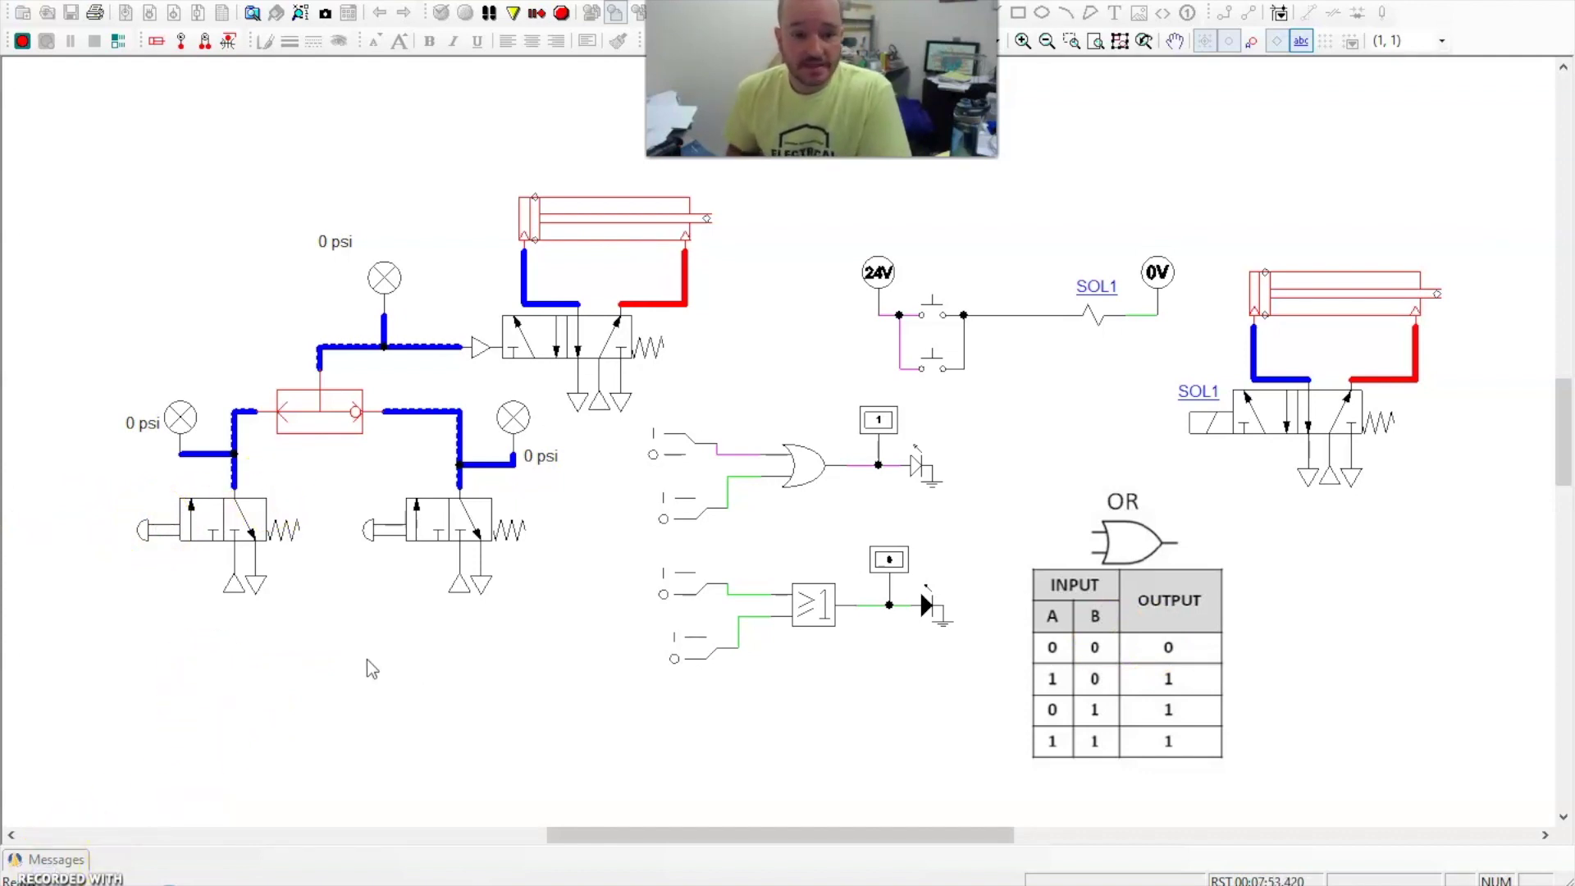
# Actuate the left push-button valve to extend the cylinder, shift the shuttle ball, then release.
pyautogui.click(190, 522)
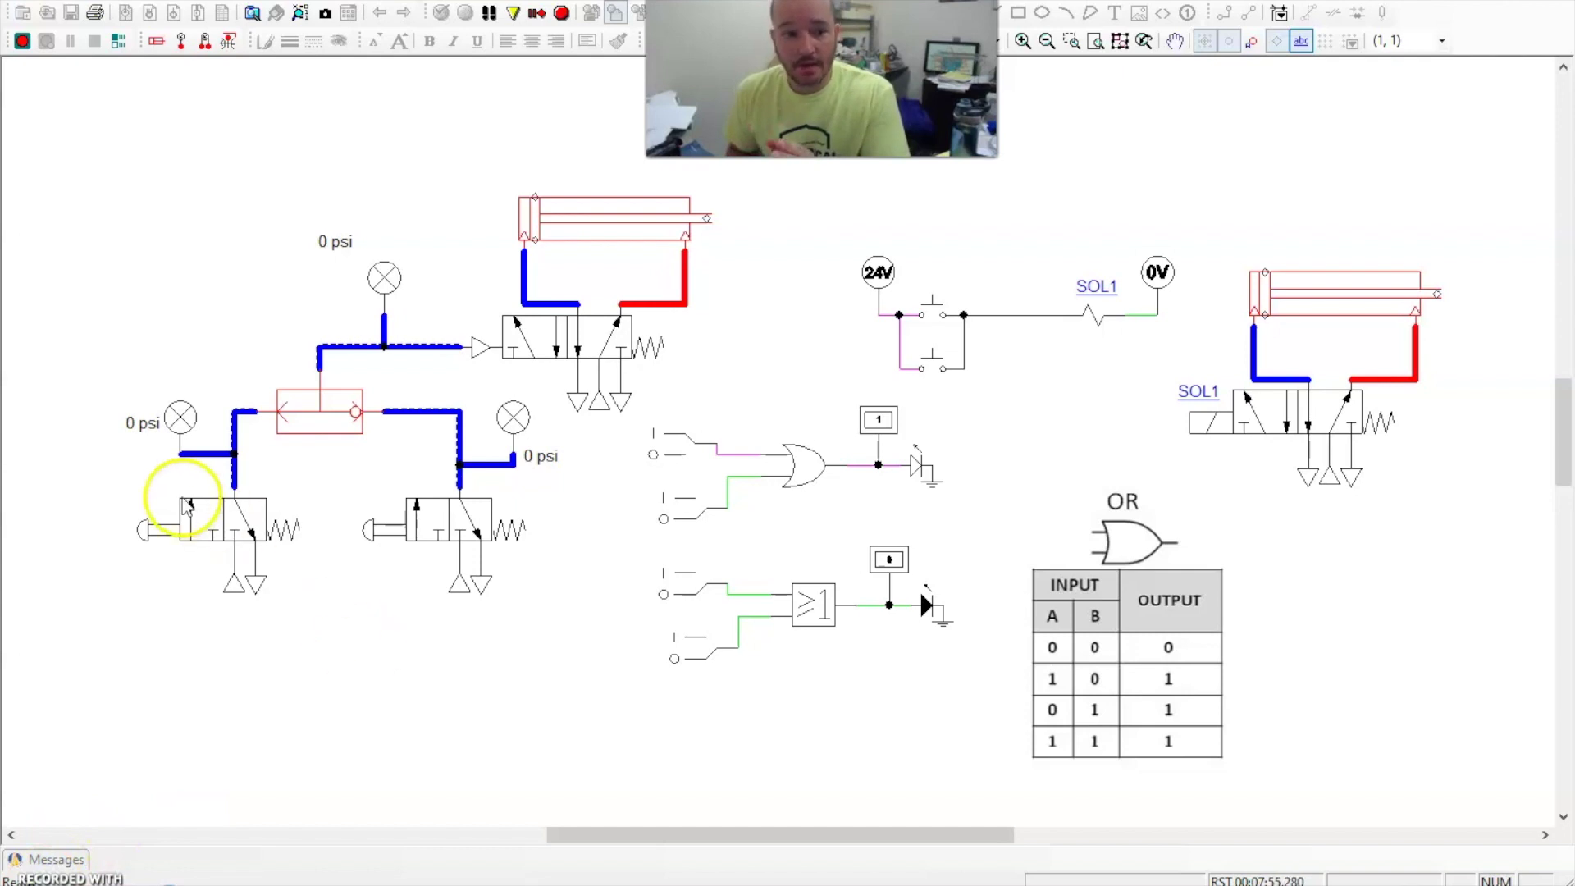
pyautogui.click(155, 530)
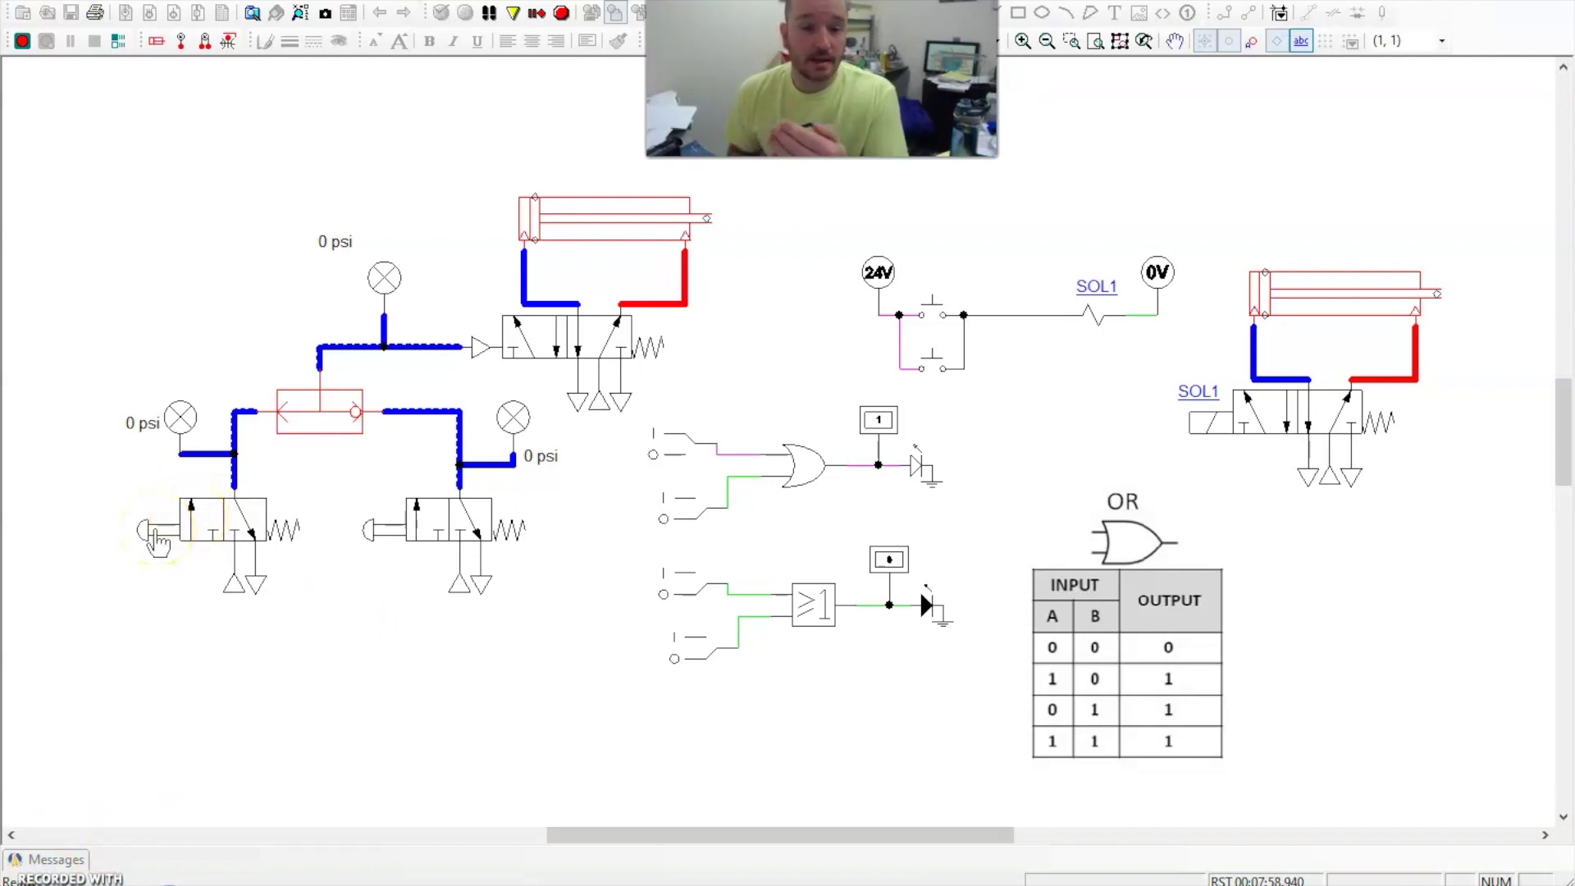
pyautogui.click(436, 517)
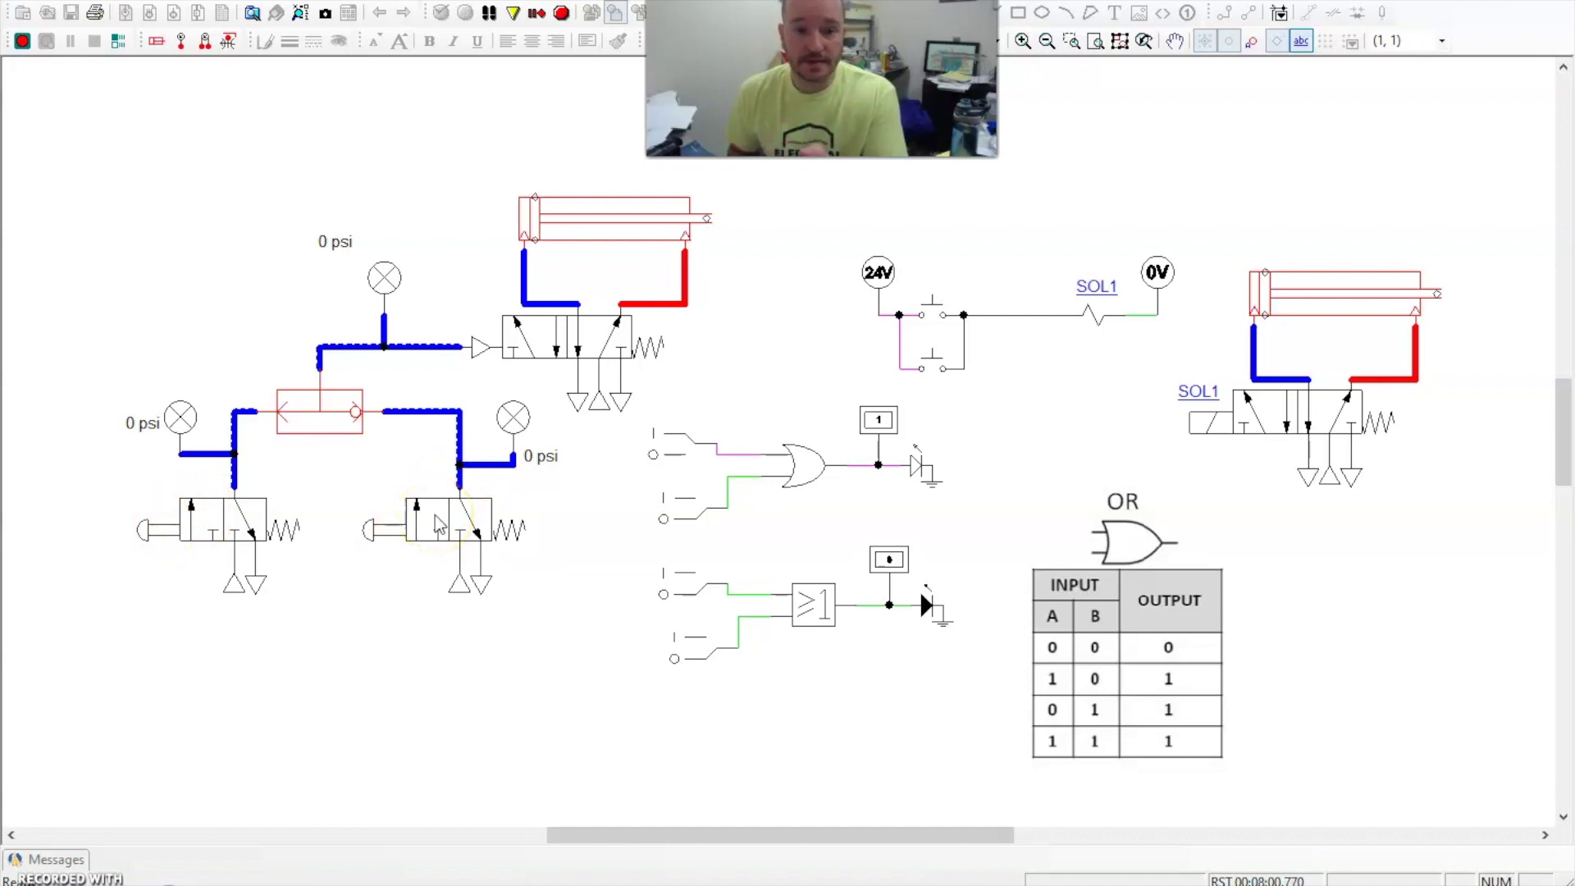
pyautogui.click(1123, 624)
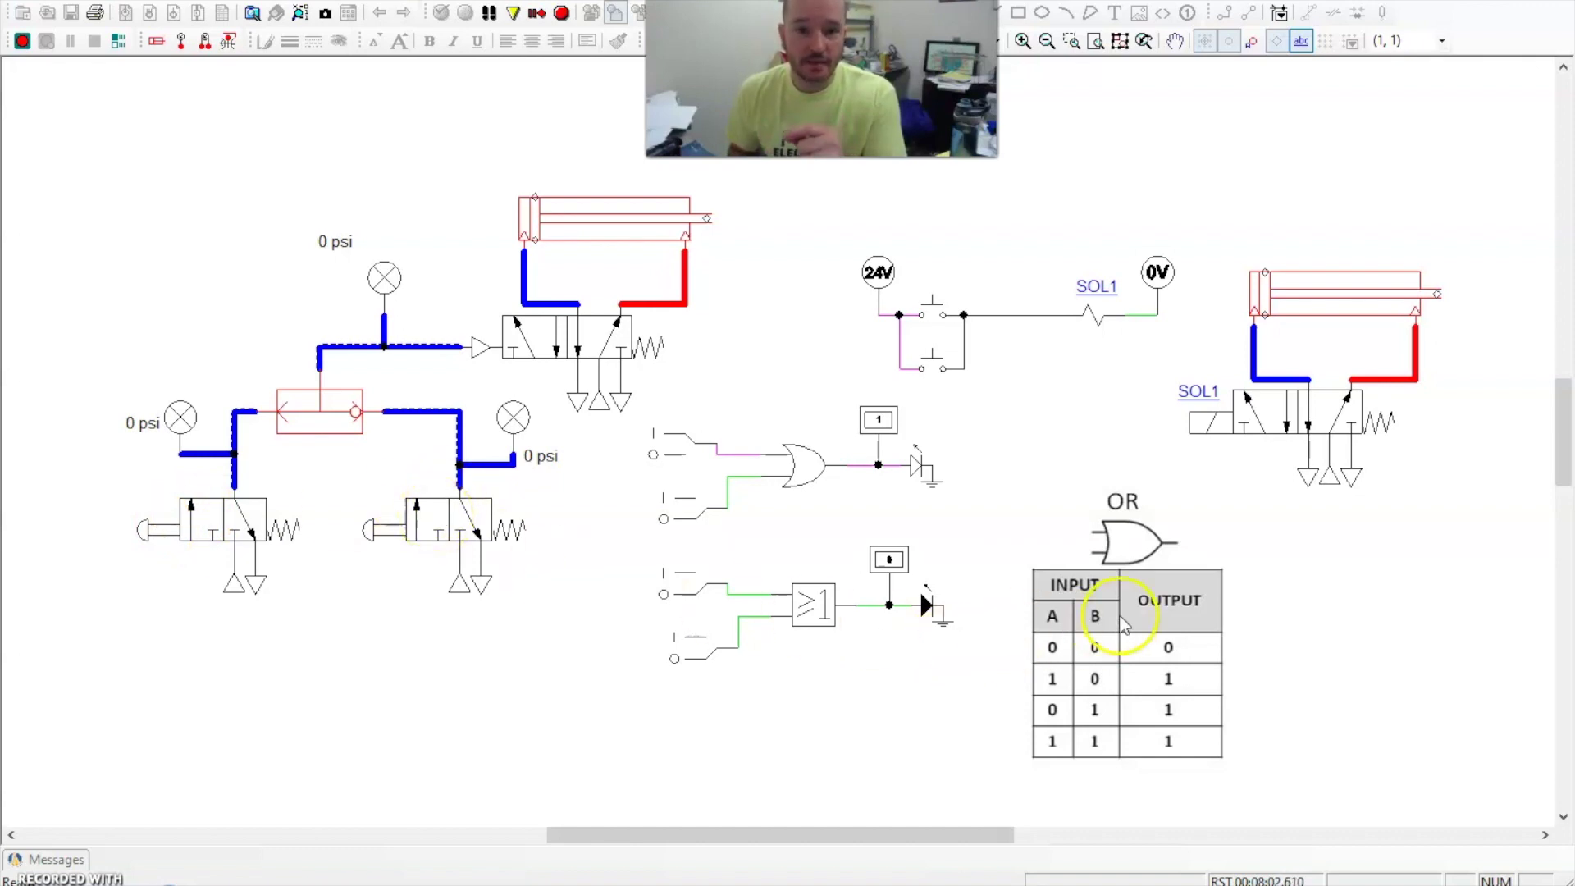
pyautogui.click(165, 531)
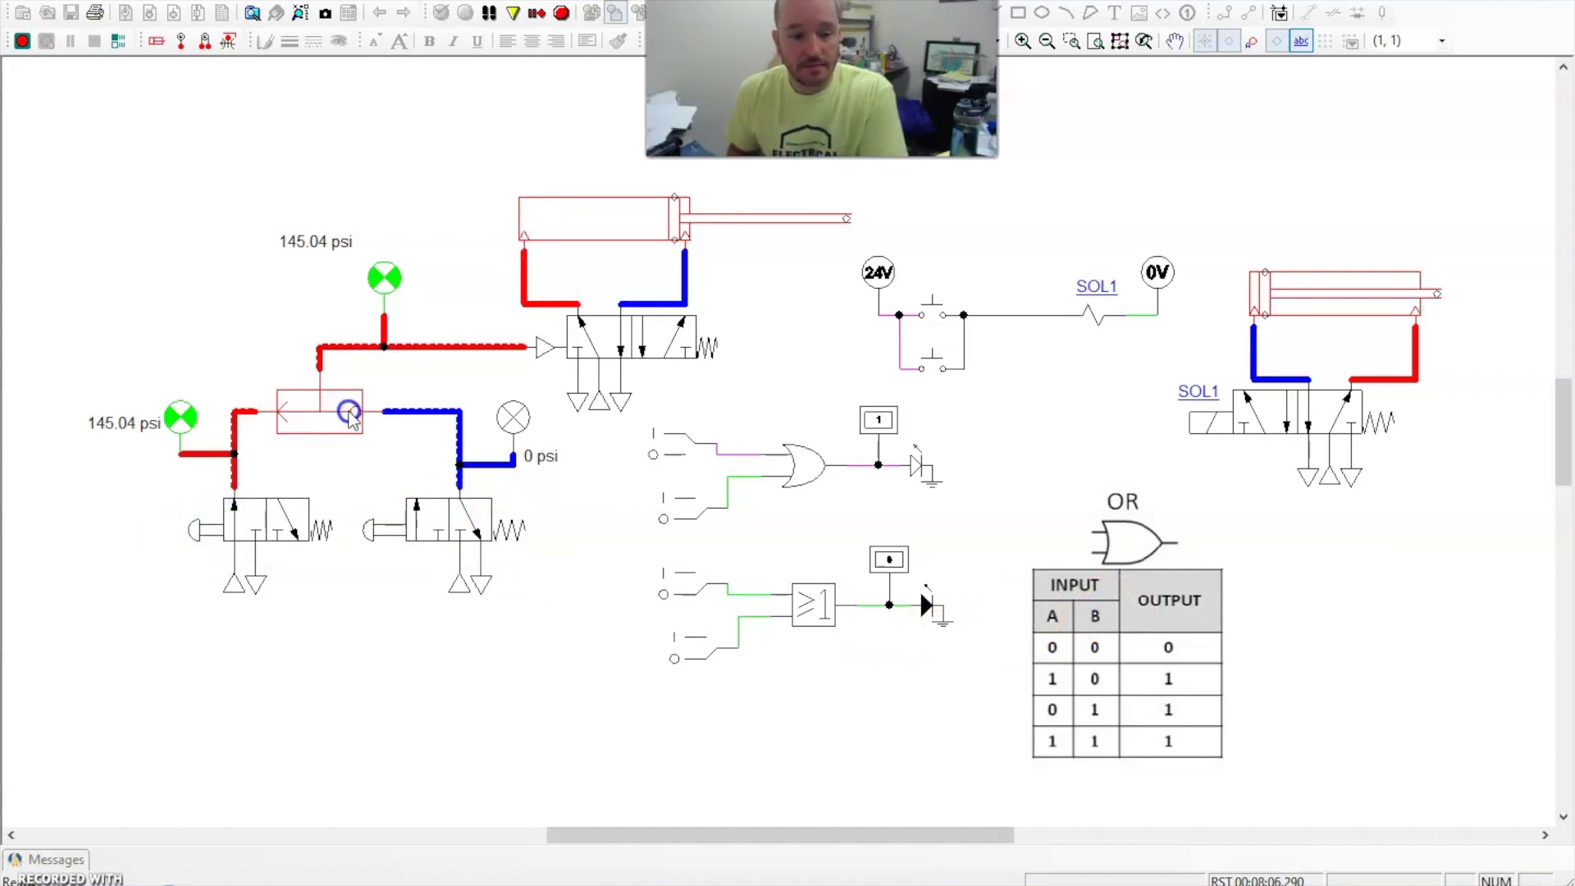
pyautogui.moveTo(350, 419); pyautogui.dragTo(330, 418)
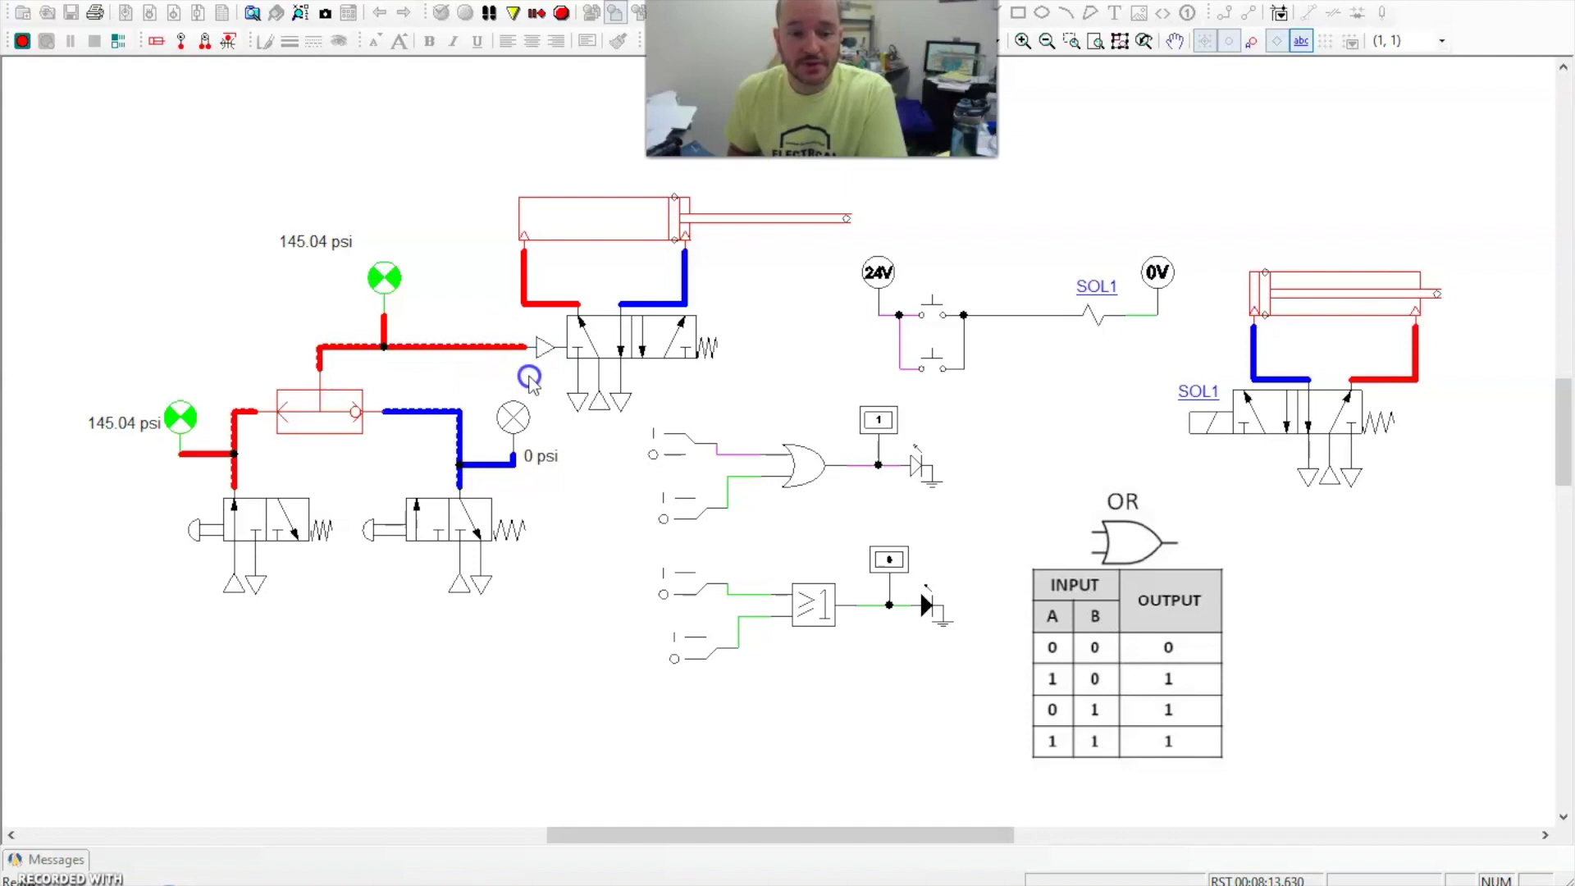
pyautogui.click(604, 339)
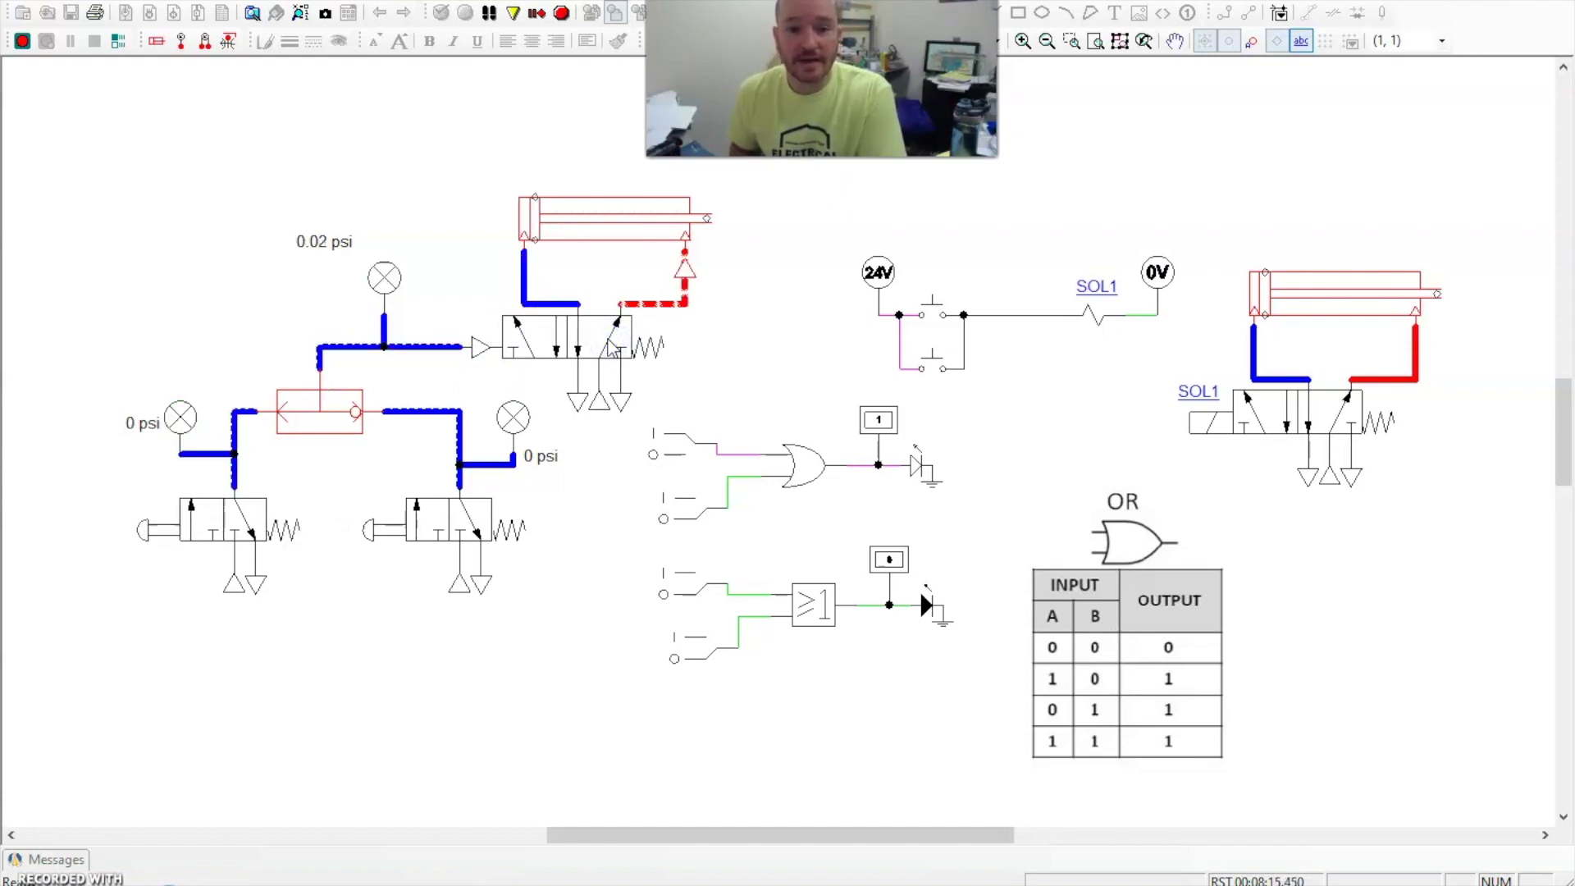
# Actuate the left, then right, then both push-button valves, finally releasing the right valve.
pyautogui.click(145, 540)
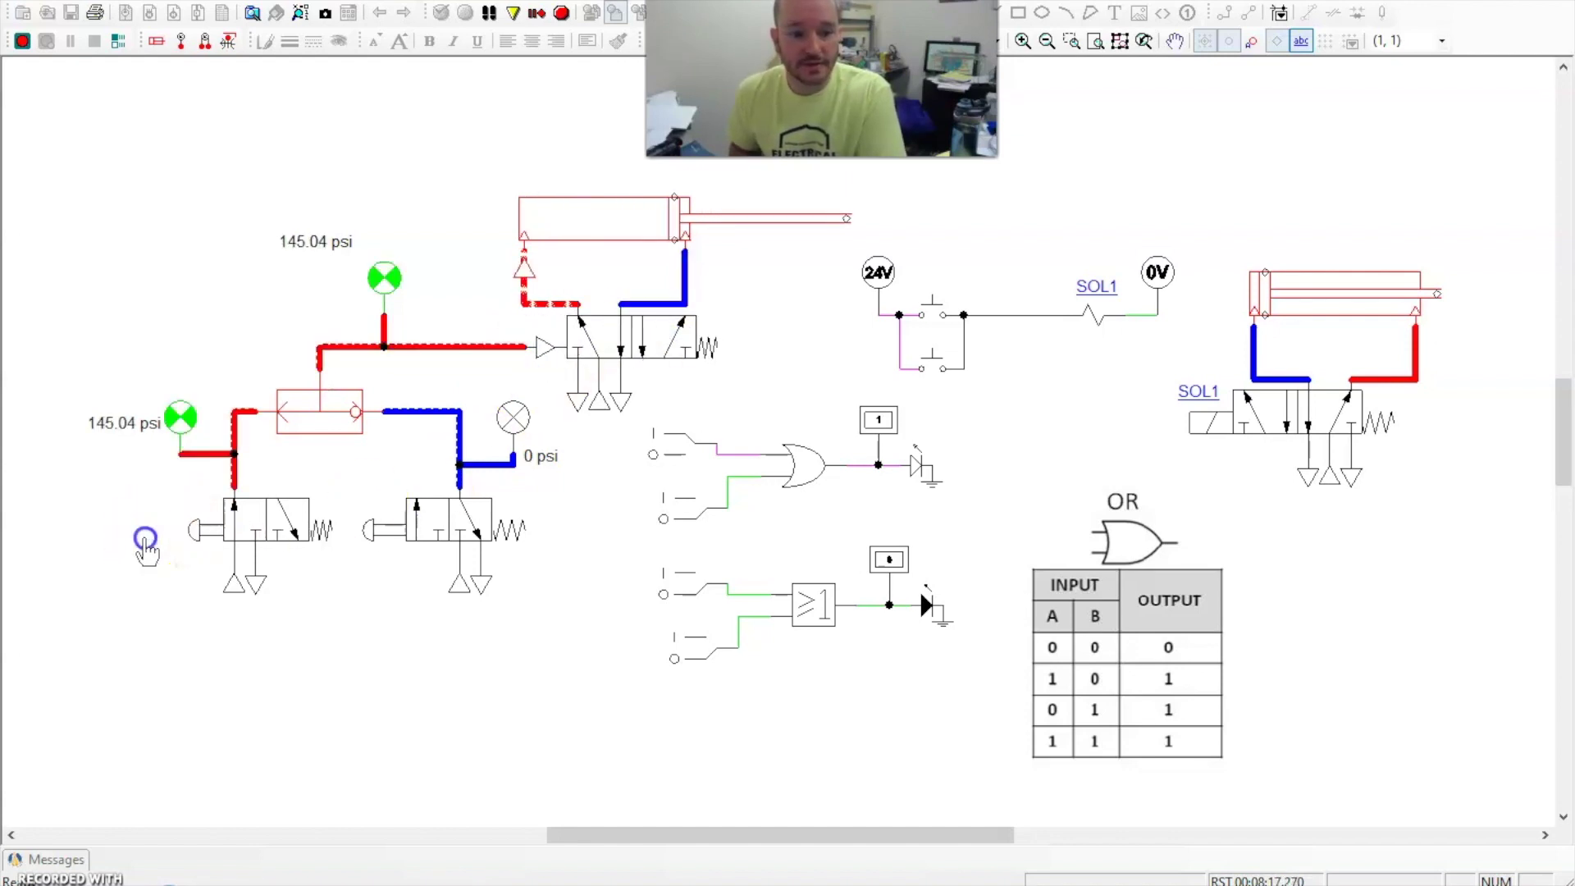
pyautogui.click(375, 536)
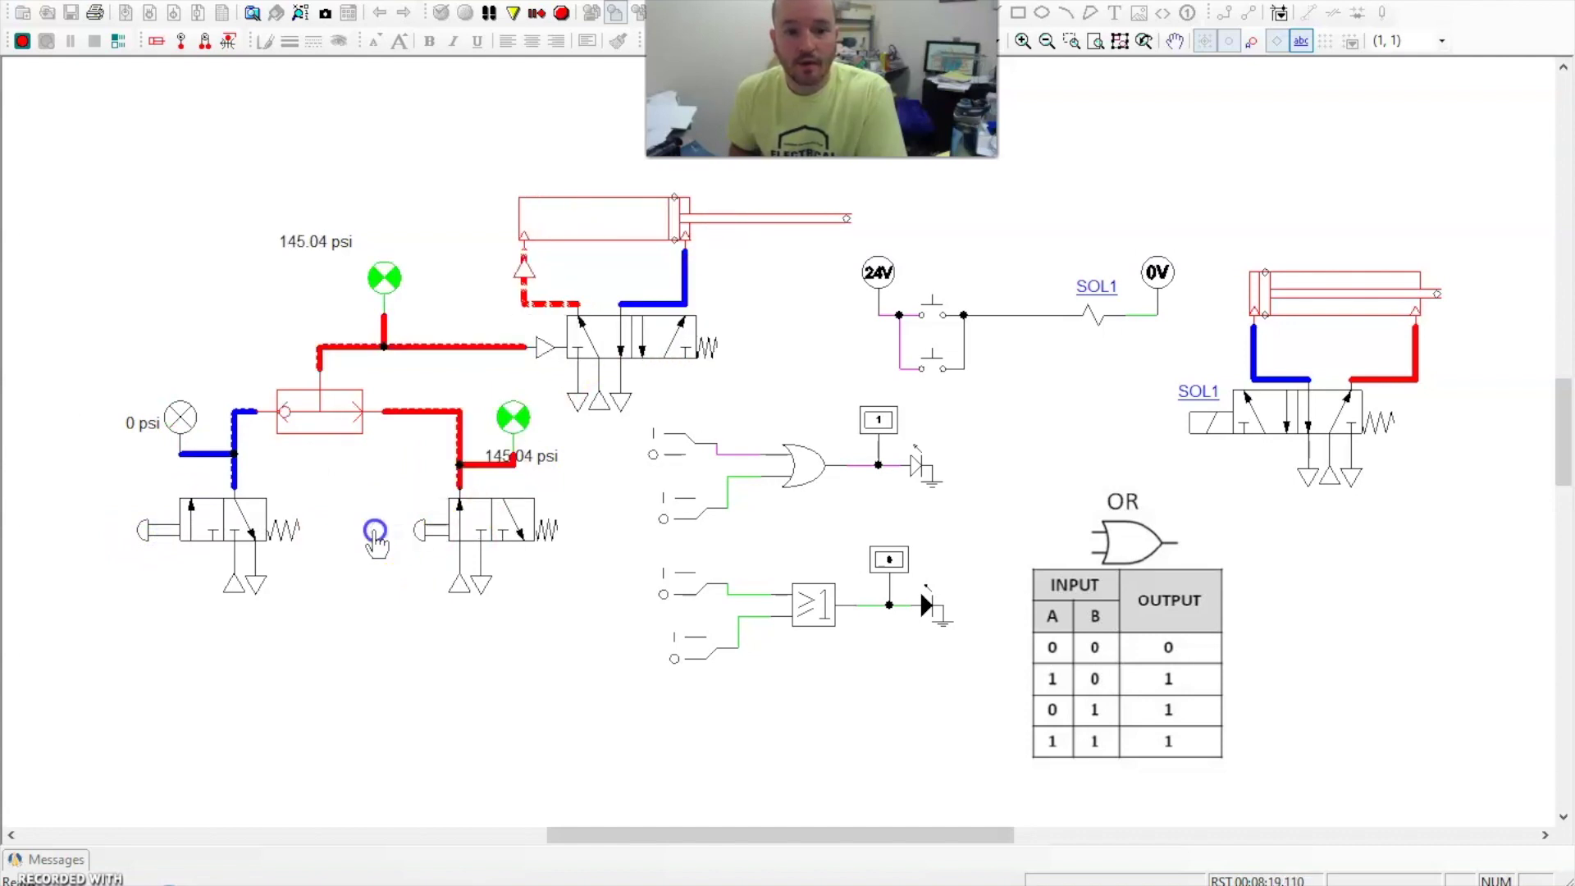
pyautogui.click(409, 533)
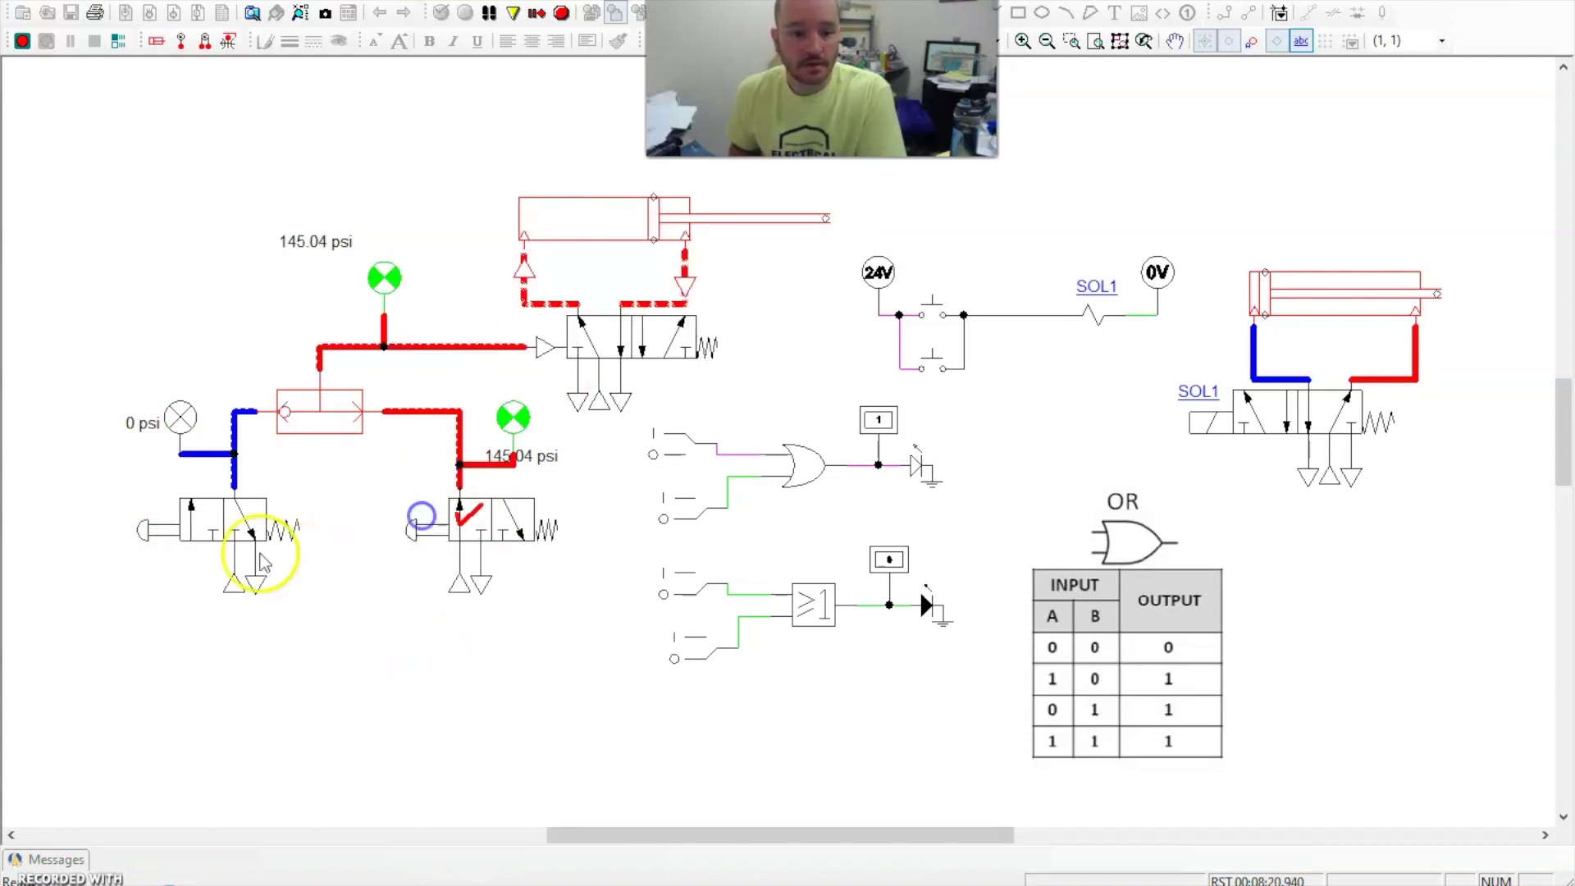
pyautogui.click(150, 533)
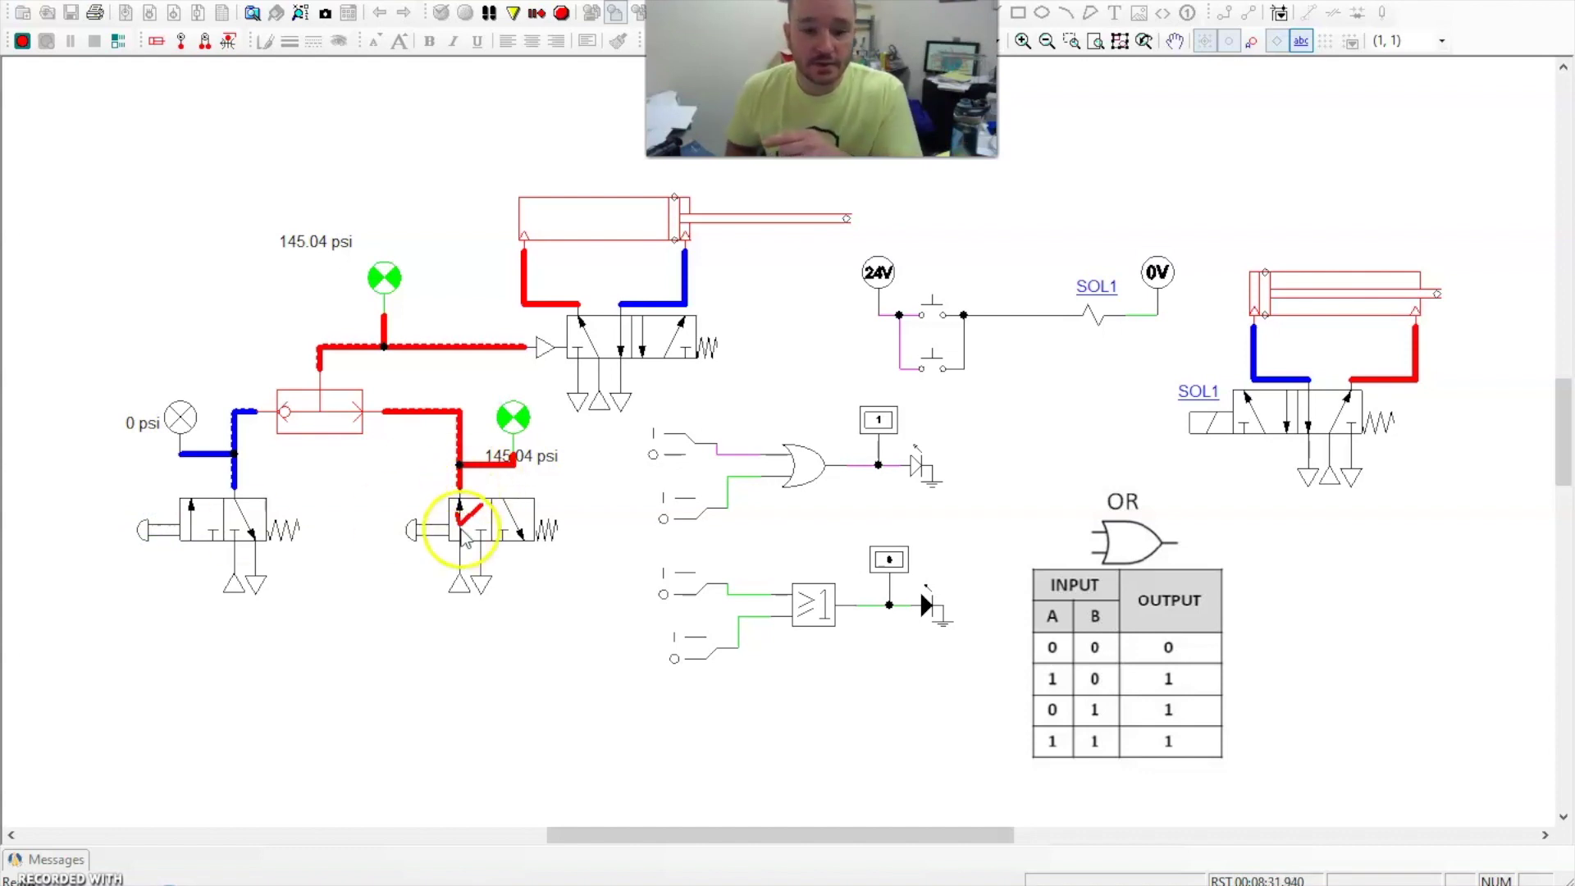
pyautogui.click(433, 529)
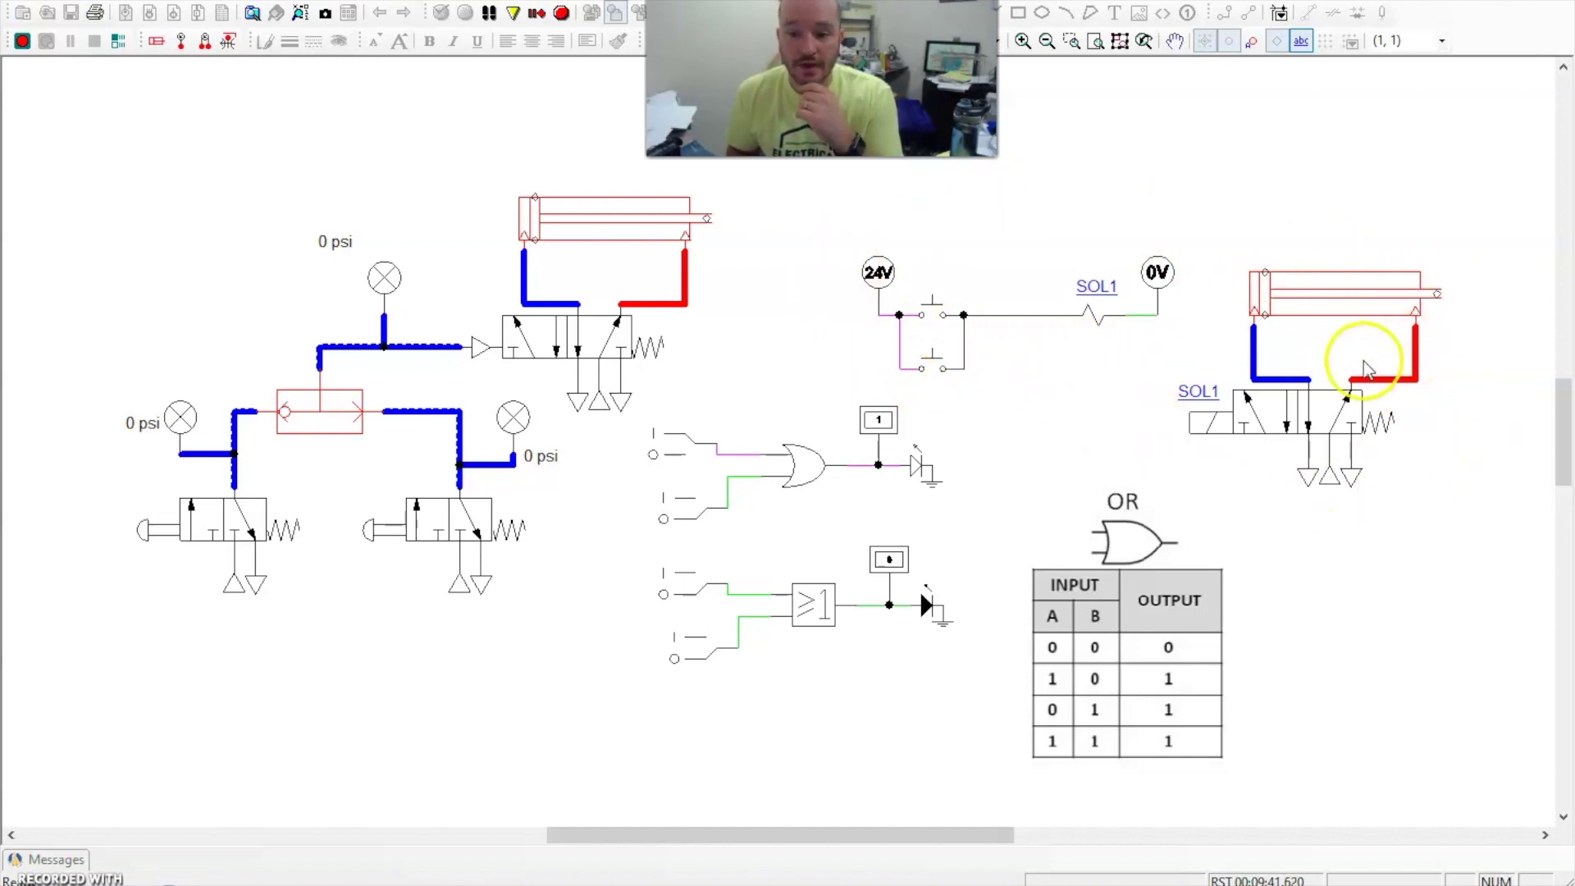
# Press and release the upper pushbutton twice, energising SOL1 to extend and retract the cylinder.
pyautogui.click(948, 319)
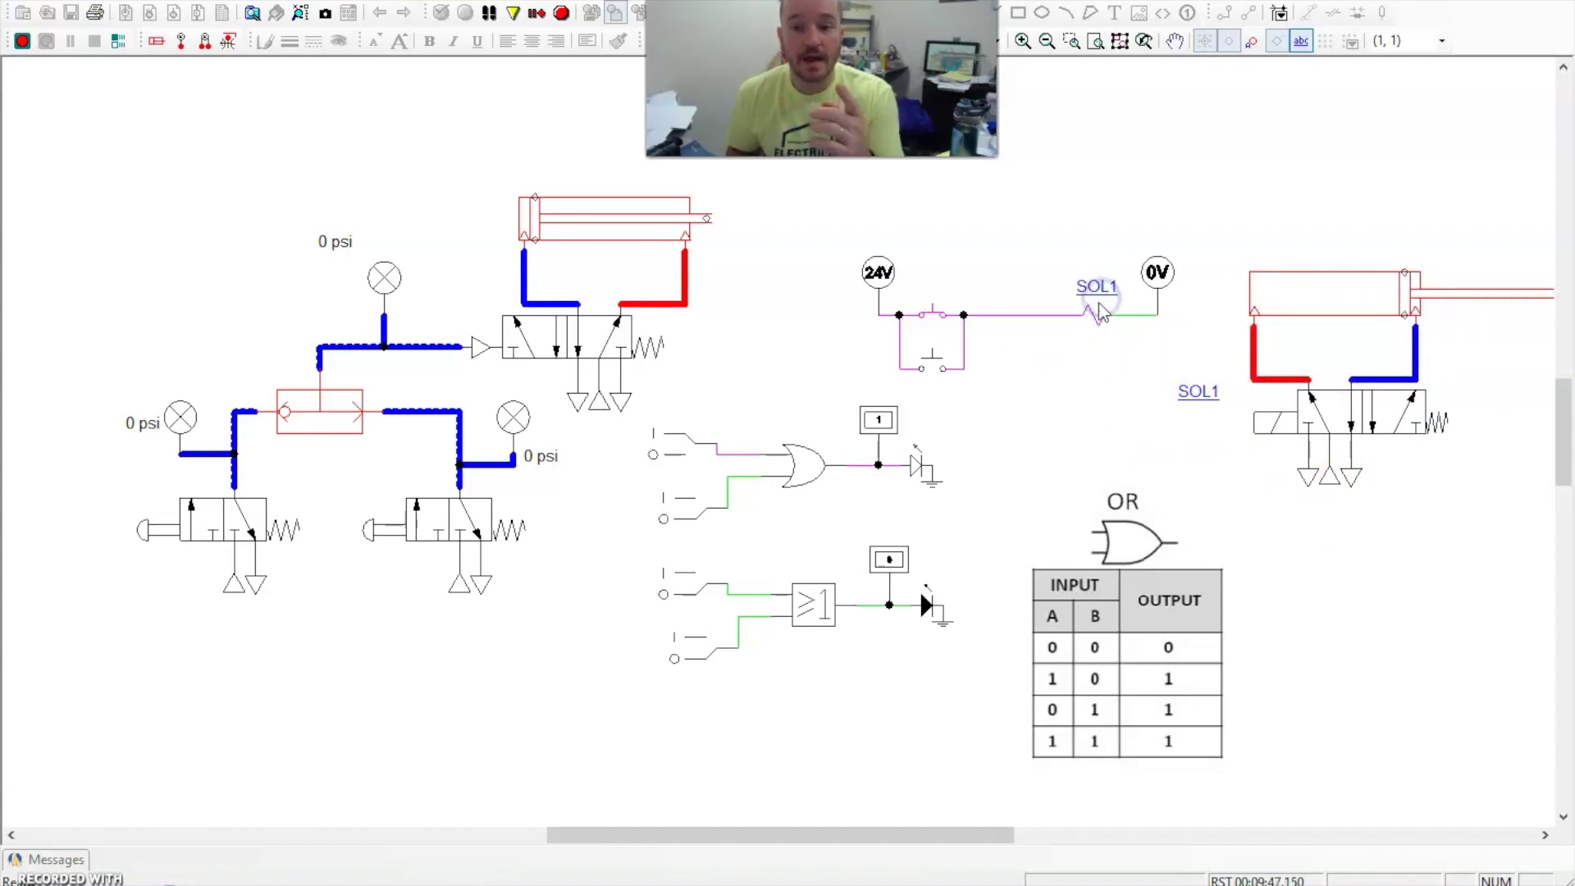
pyautogui.click(933, 314)
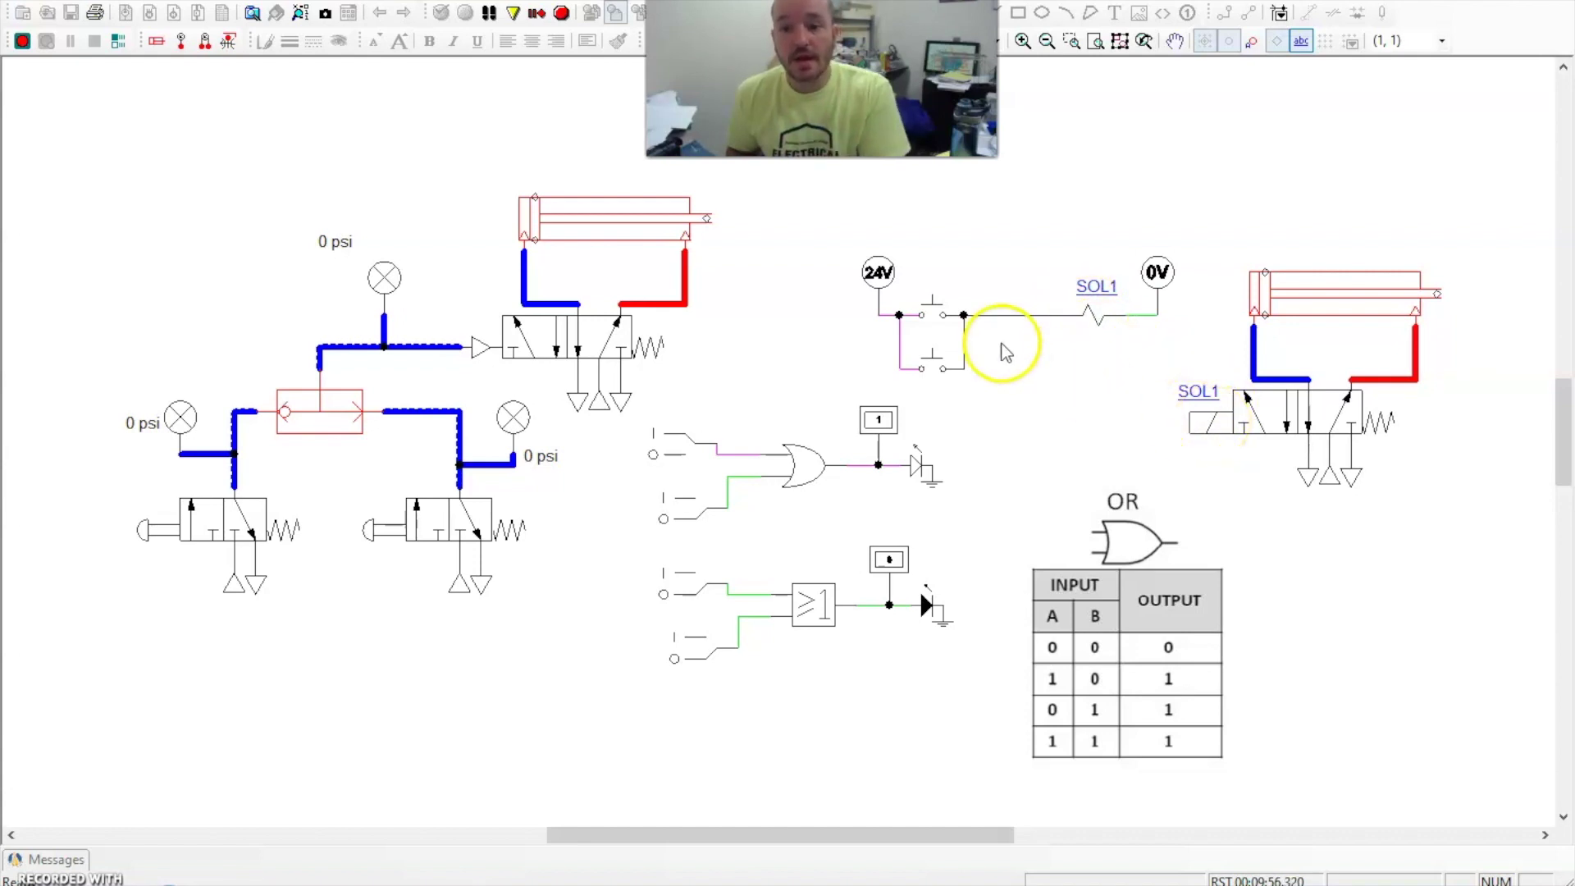
pyautogui.click(930, 317)
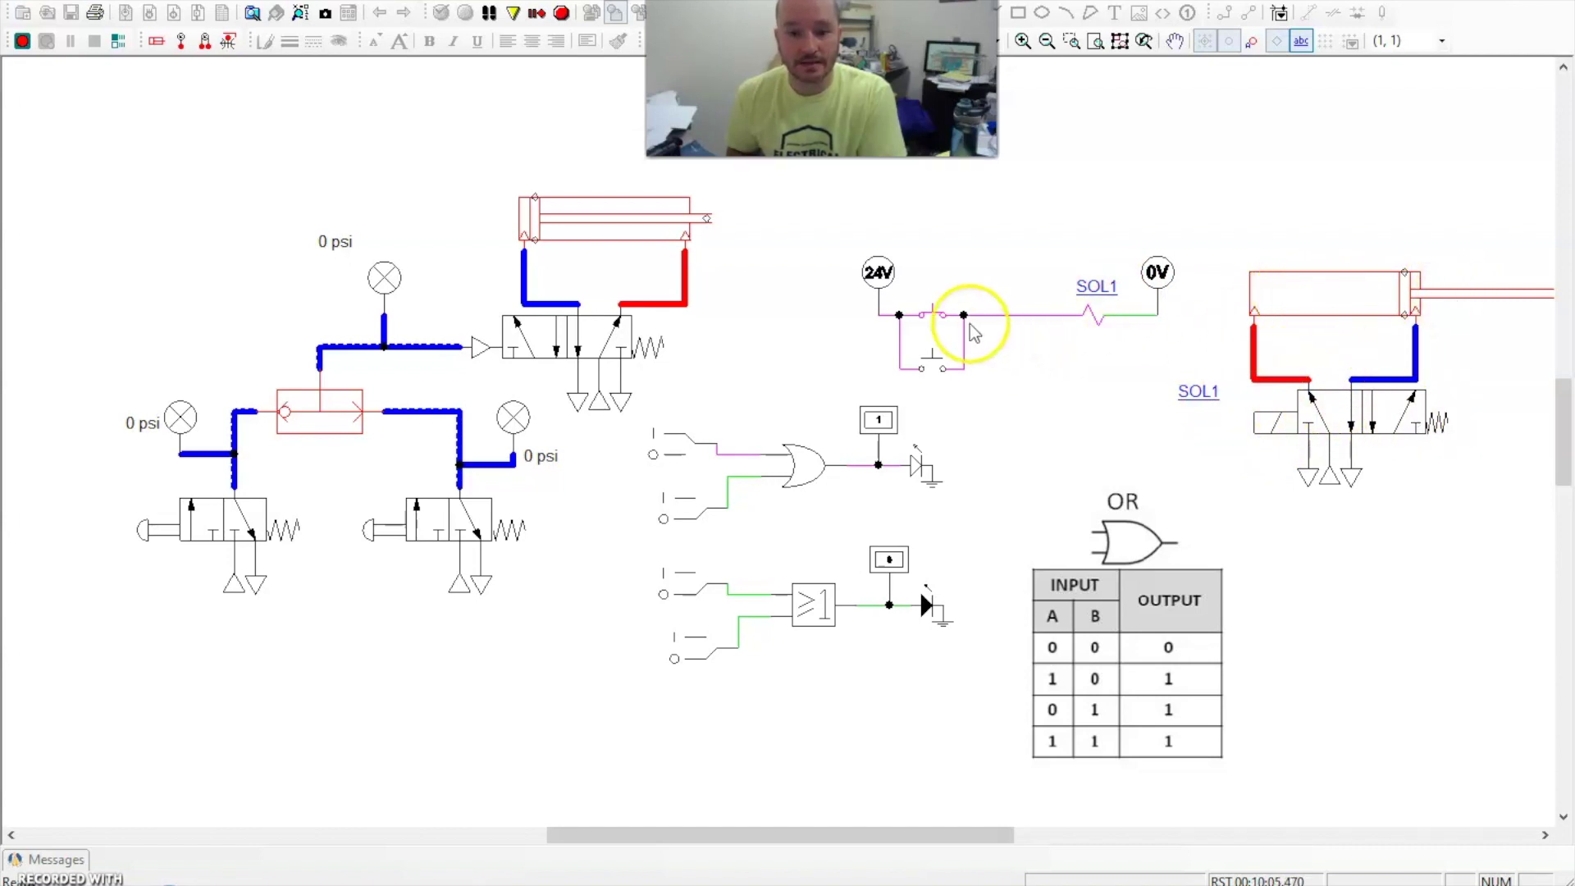
pyautogui.click(931, 315)
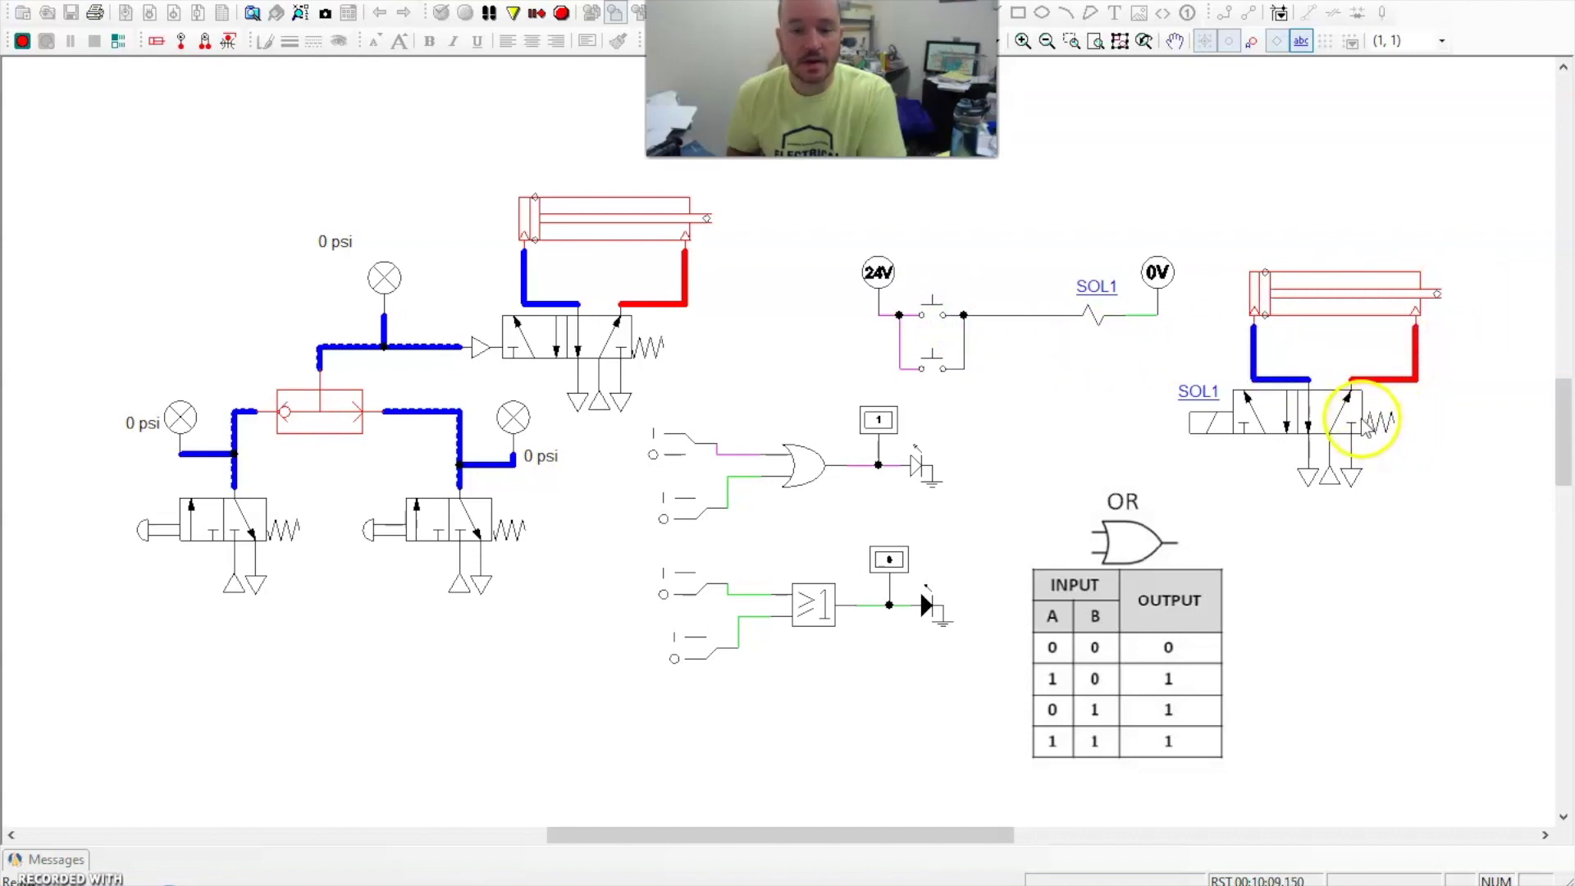
# Press the upper pushbutton, release the lower one, then press the upper pushbutton again.
pyautogui.click(931, 316)
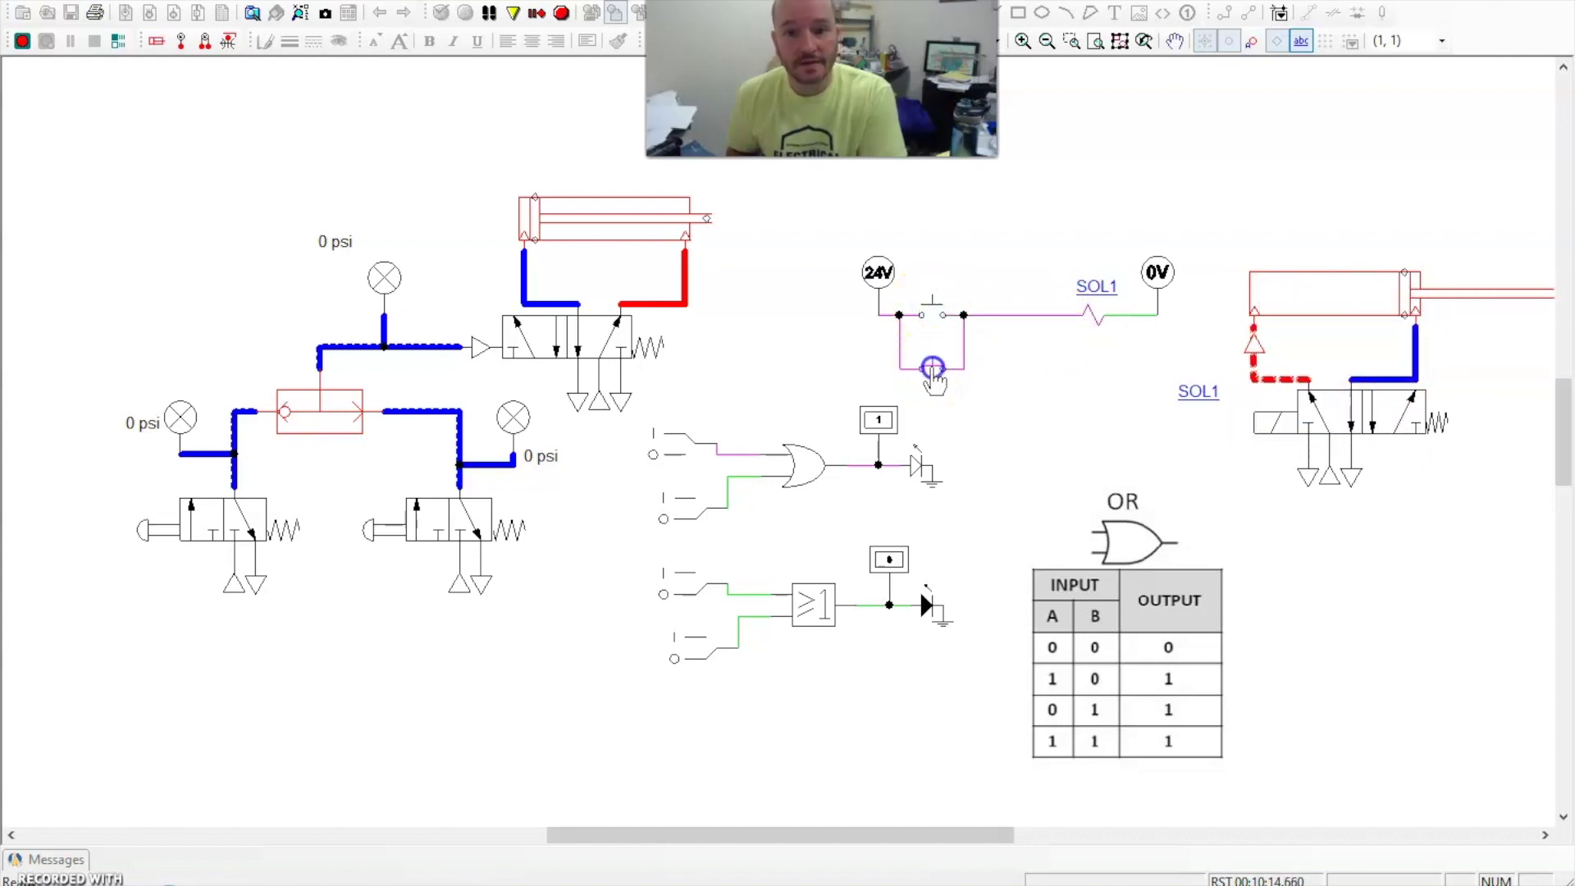
pyautogui.moveTo(934, 378); pyautogui.dragTo(934, 378)
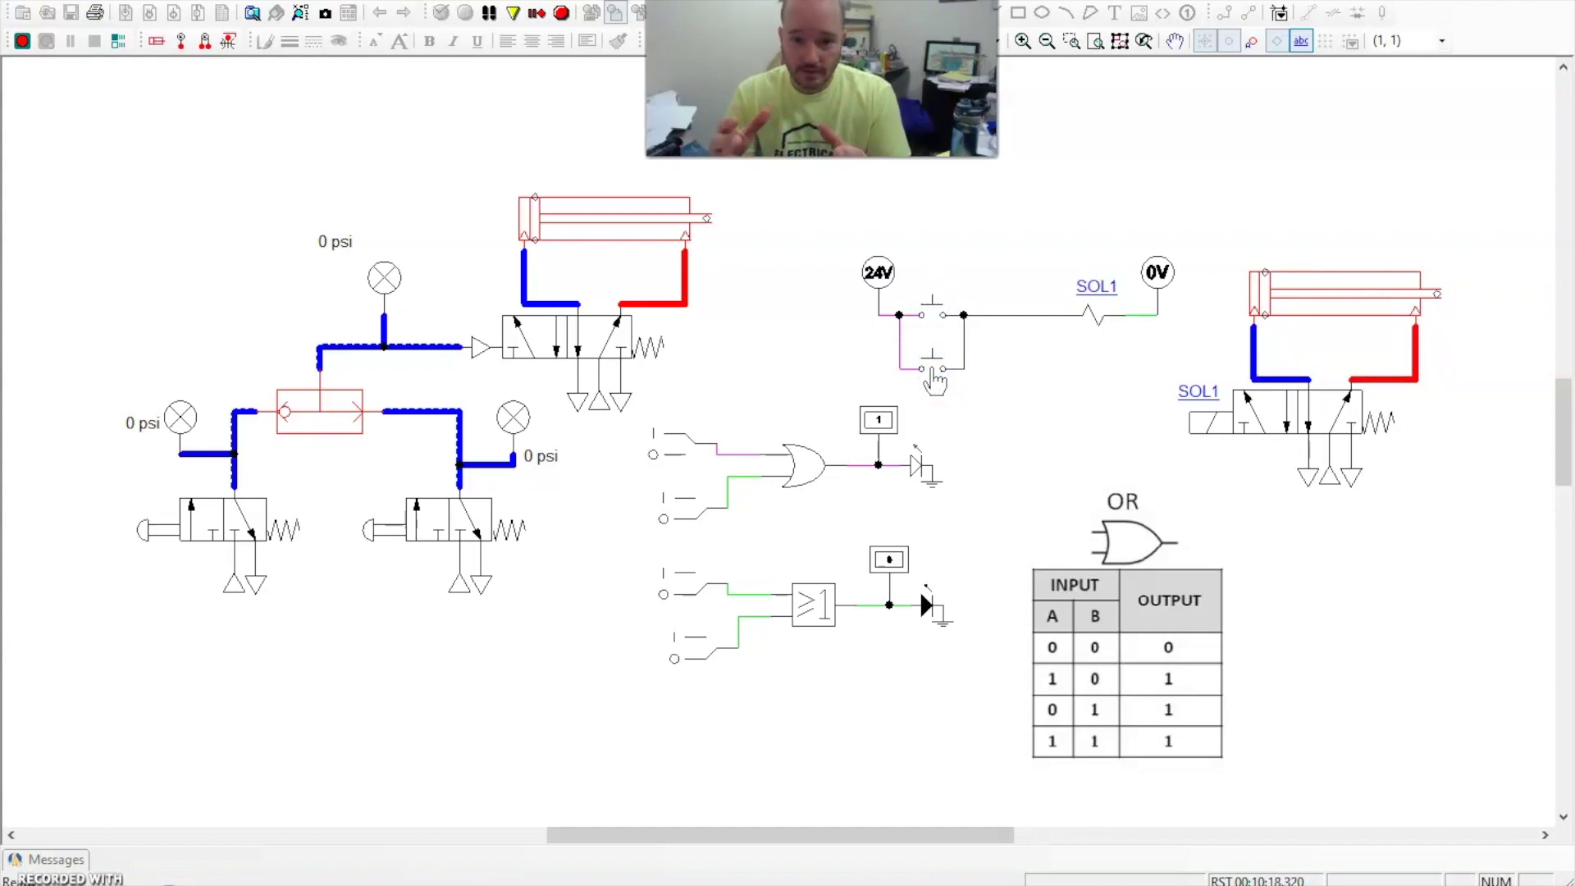
pyautogui.click(934, 319)
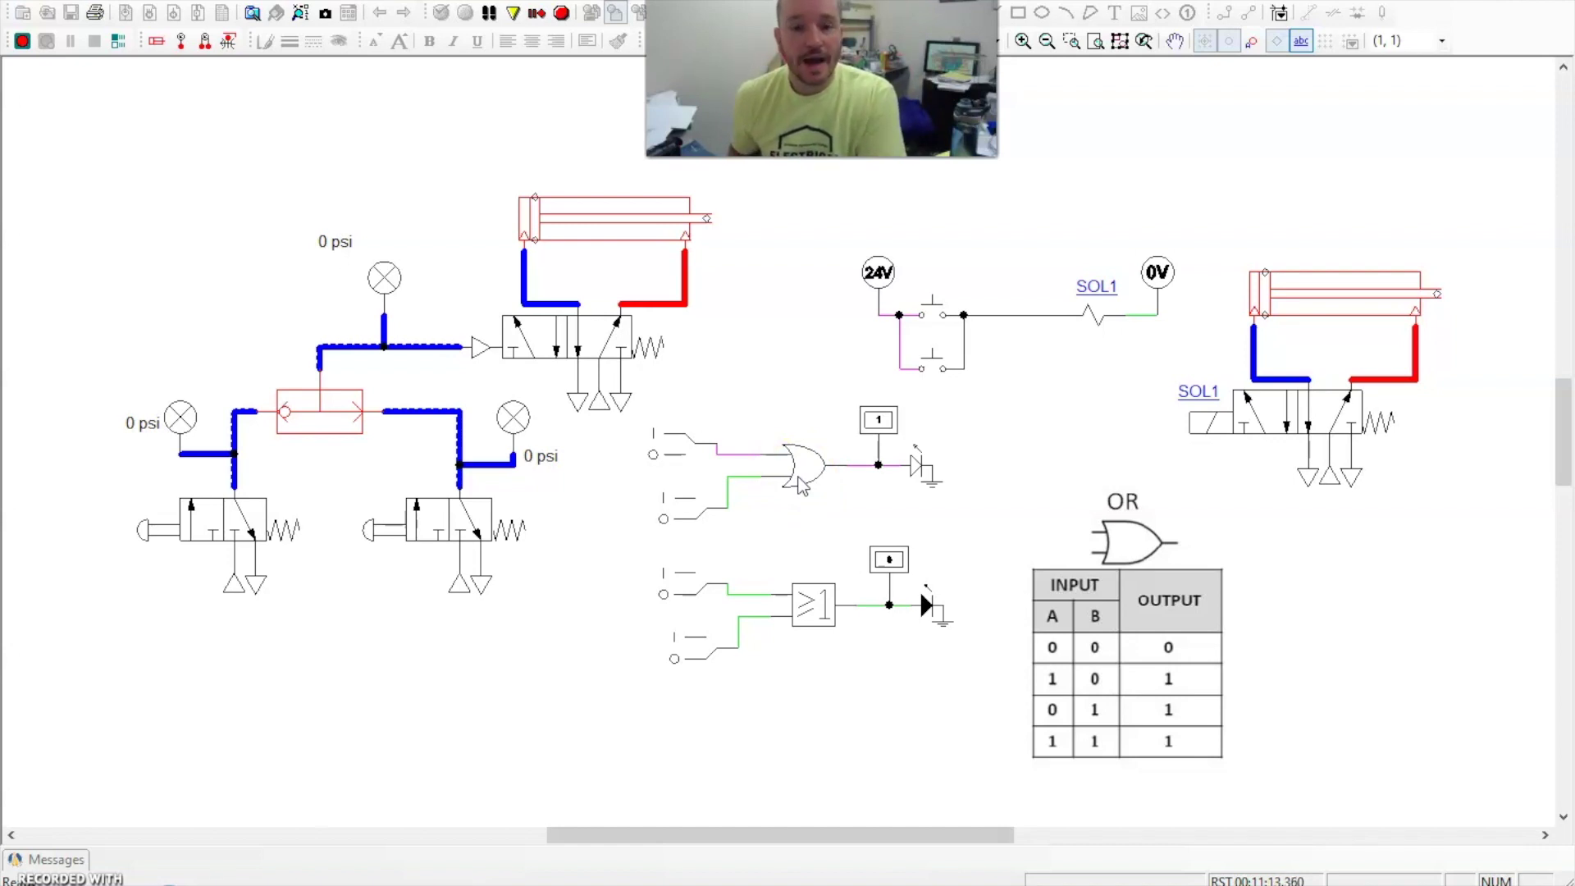
pyautogui.click(791, 429)
pyautogui.click(678, 233)
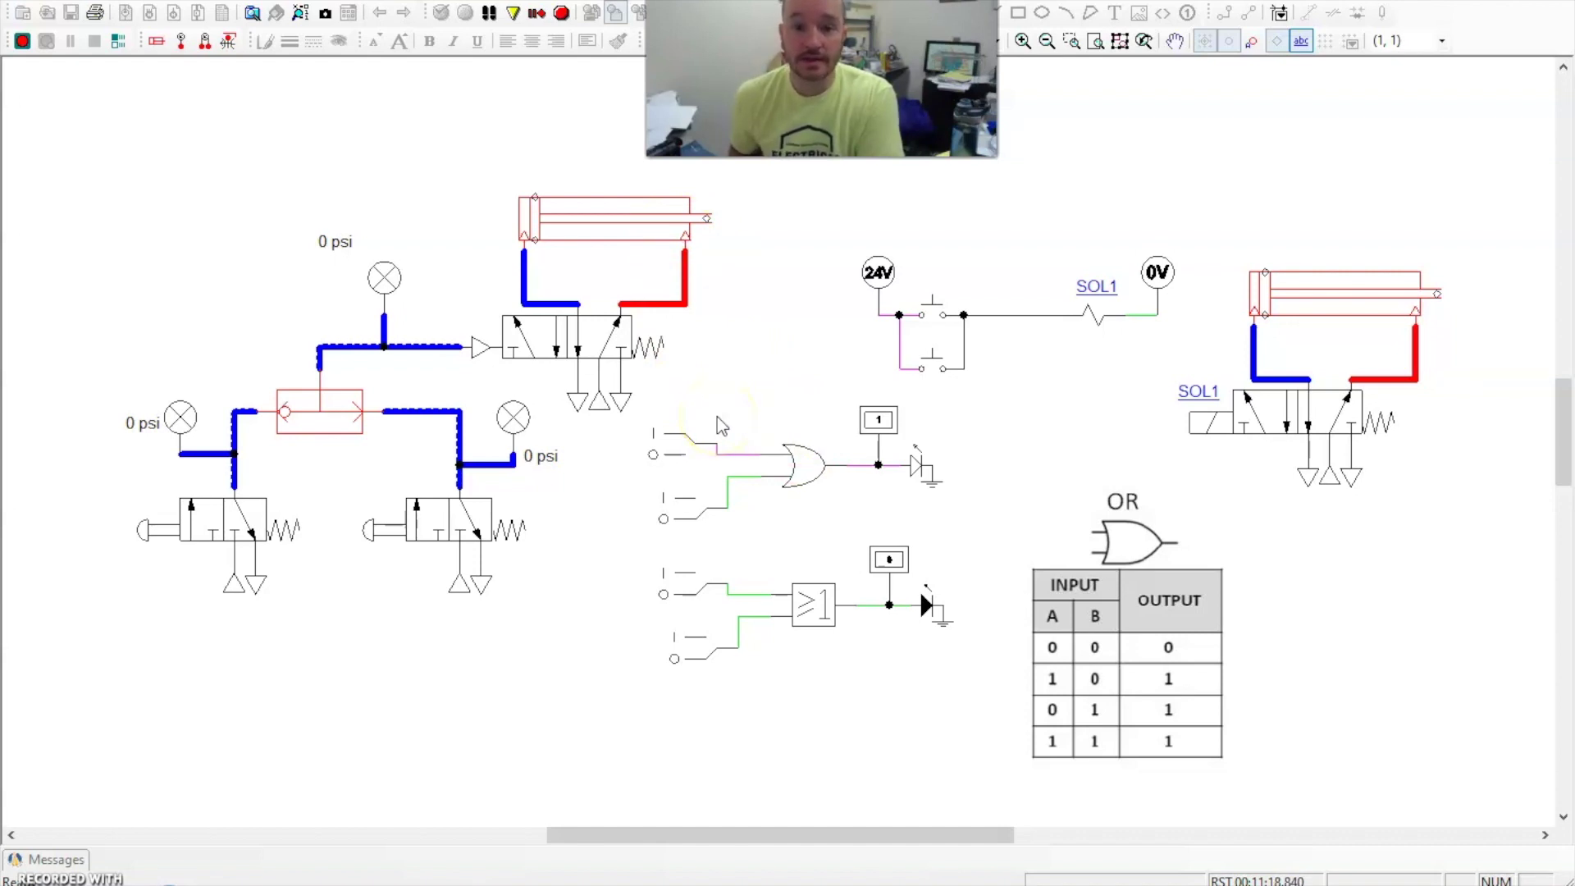
pyautogui.click(812, 481)
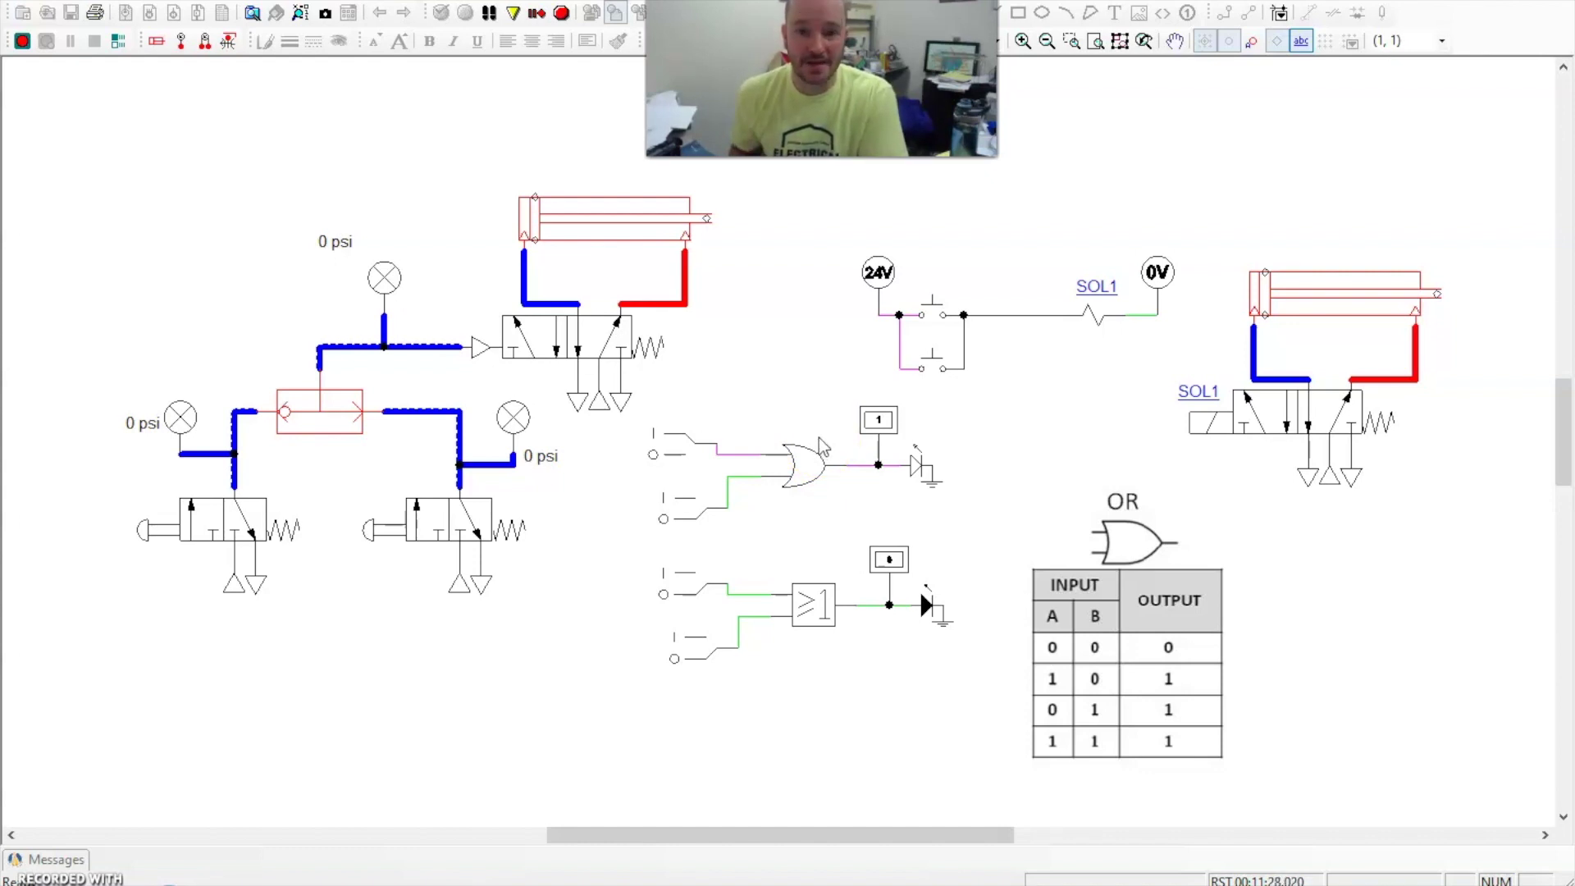
pyautogui.click(50, 853)
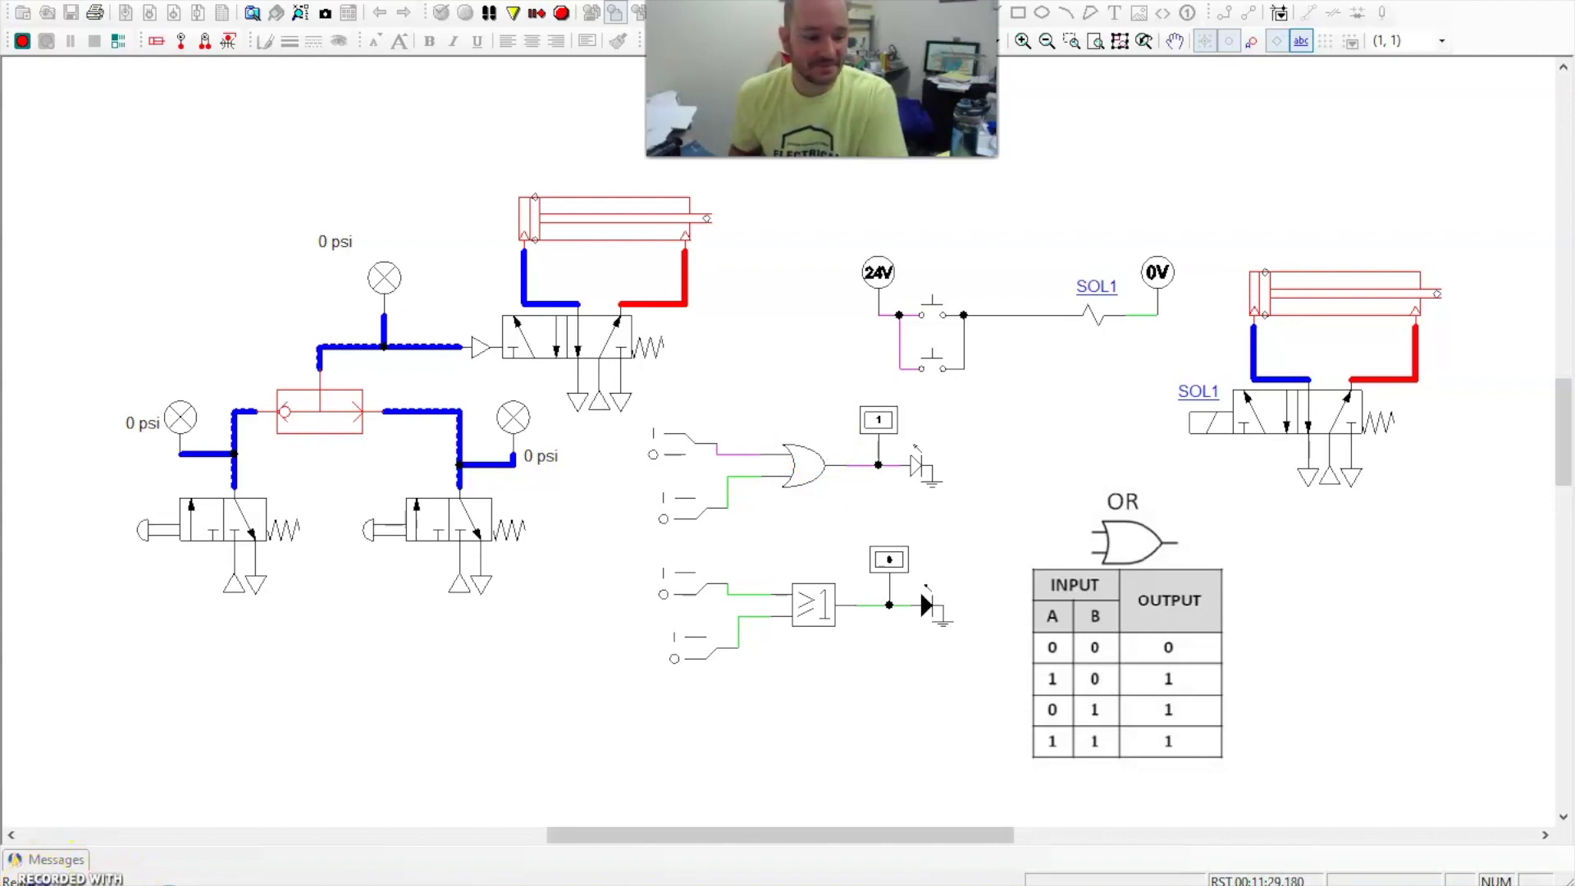